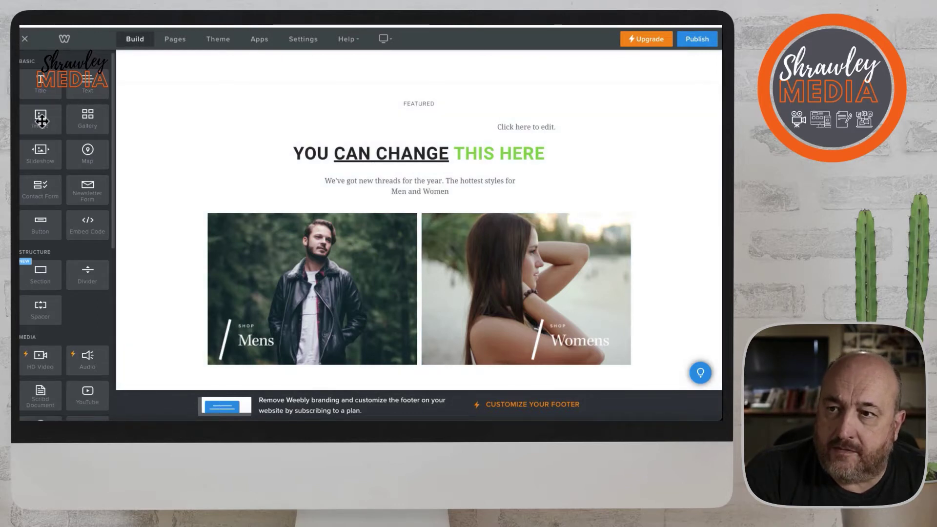
Drop an Image element into the featured section beside the subtitle paragraph.
drag(40, 120, 443, 148)
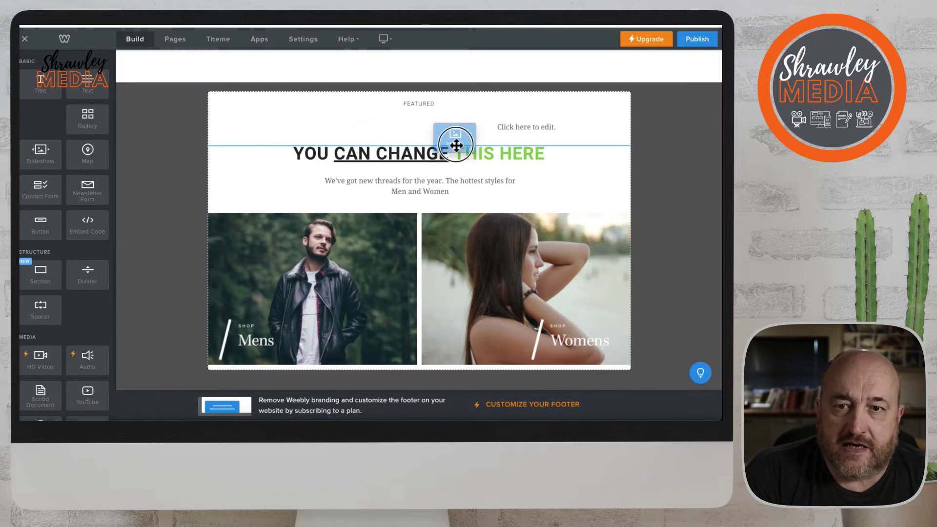
drag(546, 138, 343, 192)
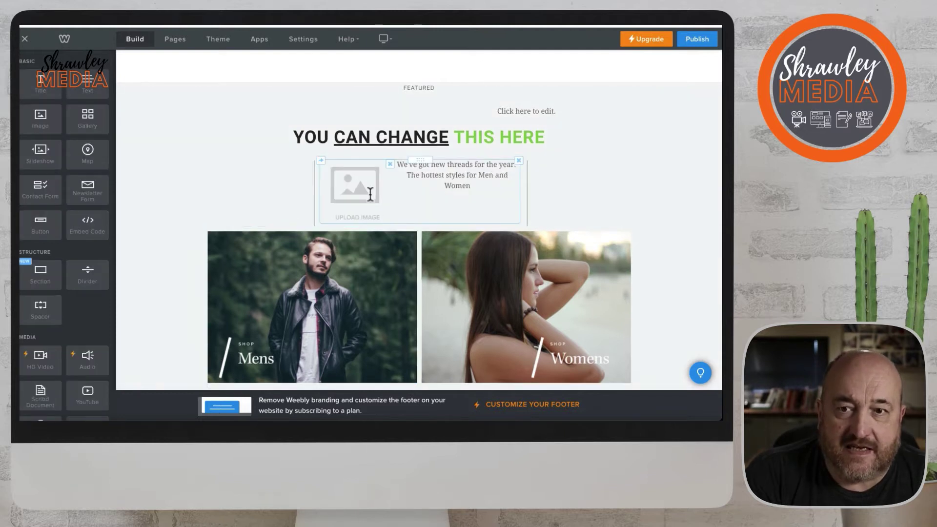
Left-align the subtitle paragraph next to the image block, then bring up the image upload picker.
click(430, 175)
drag(397, 165, 496, 186)
click(443, 148)
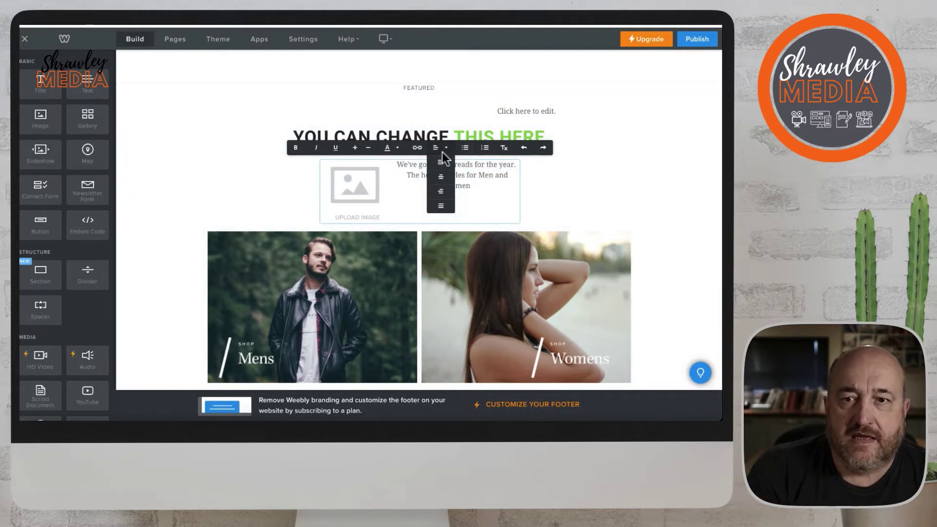
click(441, 163)
click(444, 195)
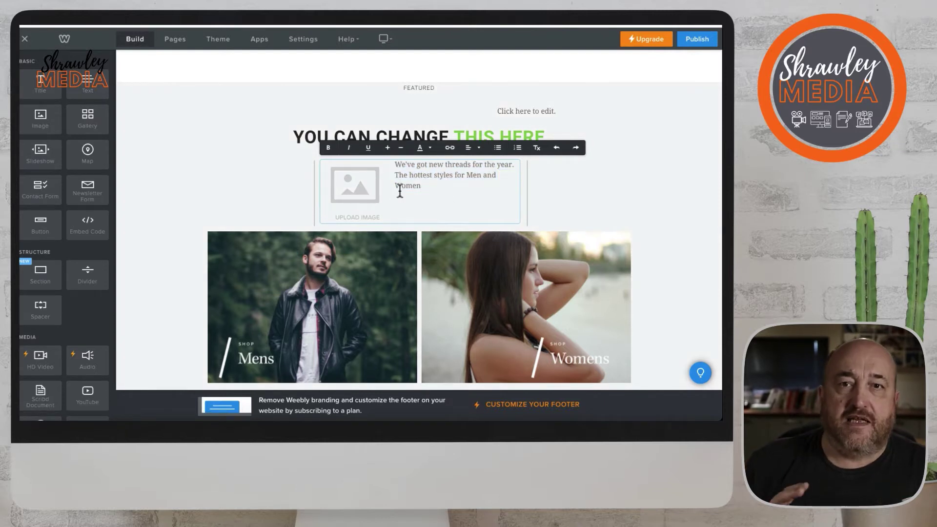
click(370, 191)
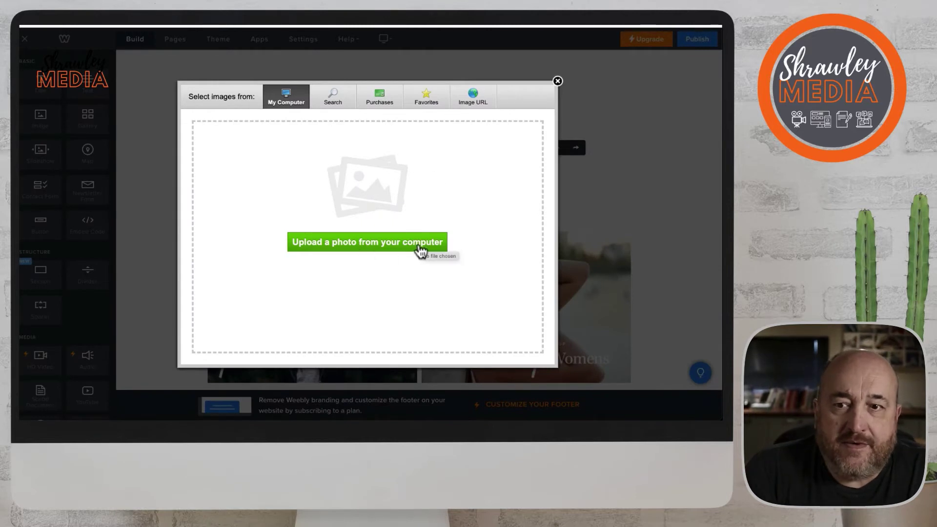
Dismiss the upload picker and move the empty image block above the subtitle paragraph.
click(558, 81)
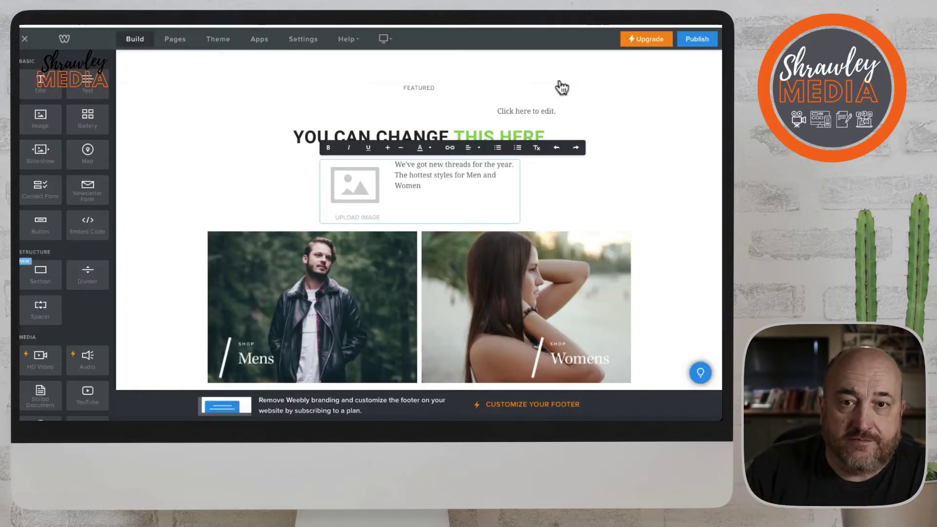
click(361, 183)
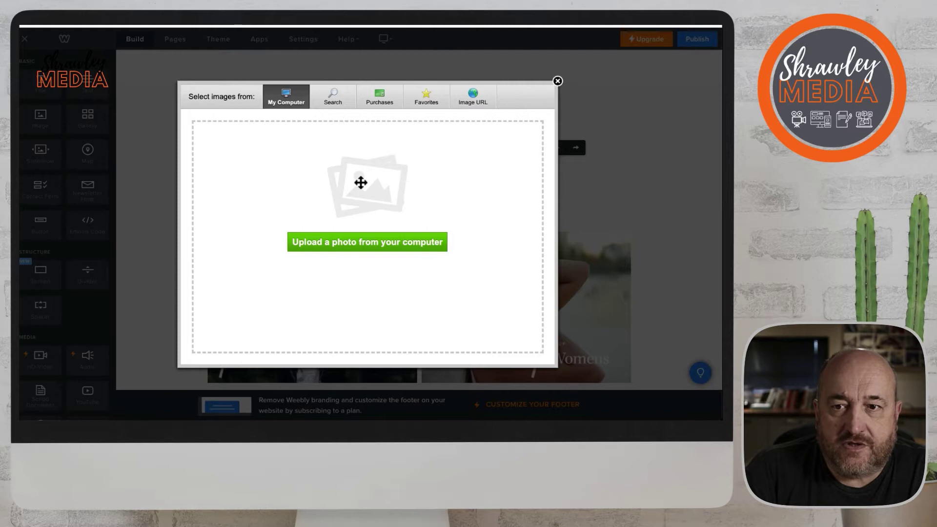
click(558, 81)
drag(351, 184, 306, 186)
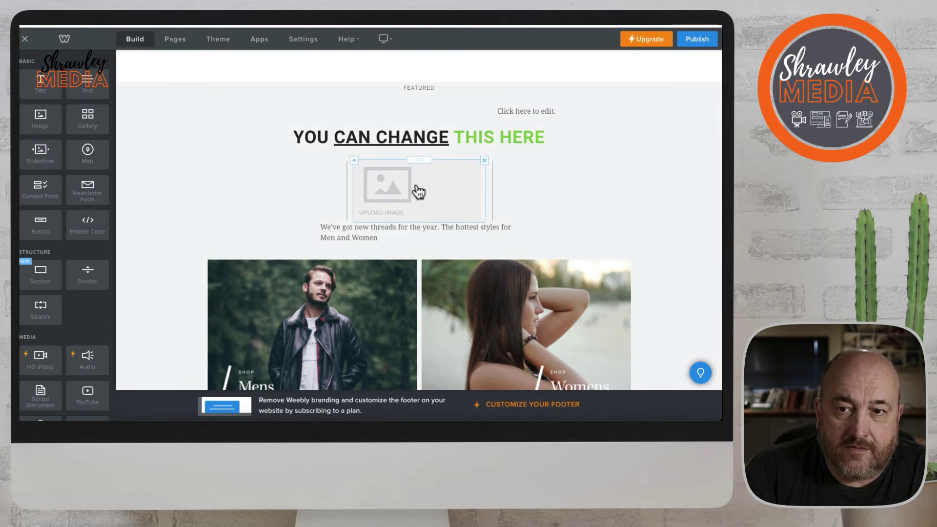
Delete the spacers on the left and right of the image block.
click(339, 163)
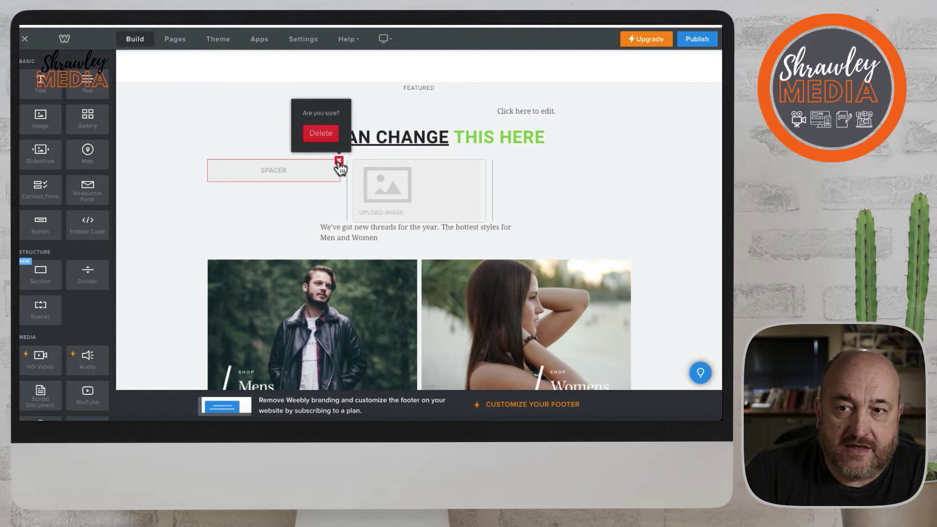
click(326, 138)
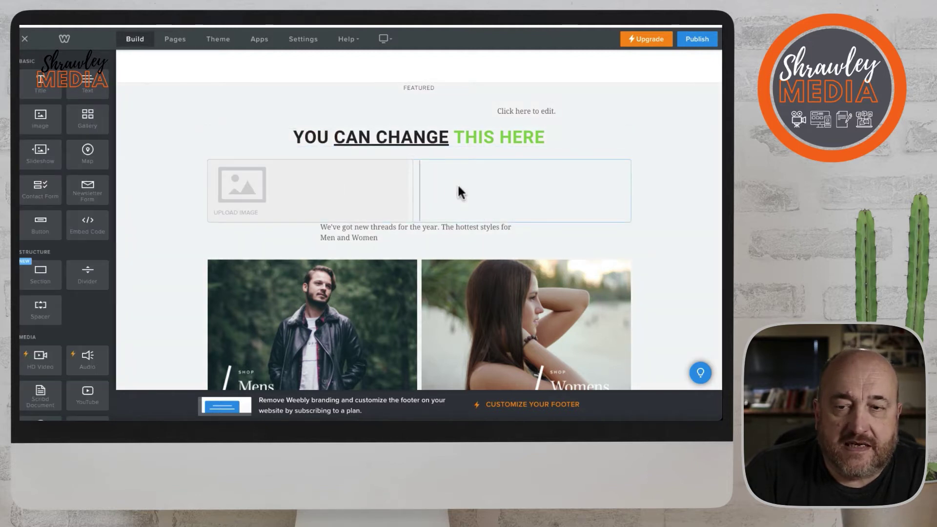
click(630, 161)
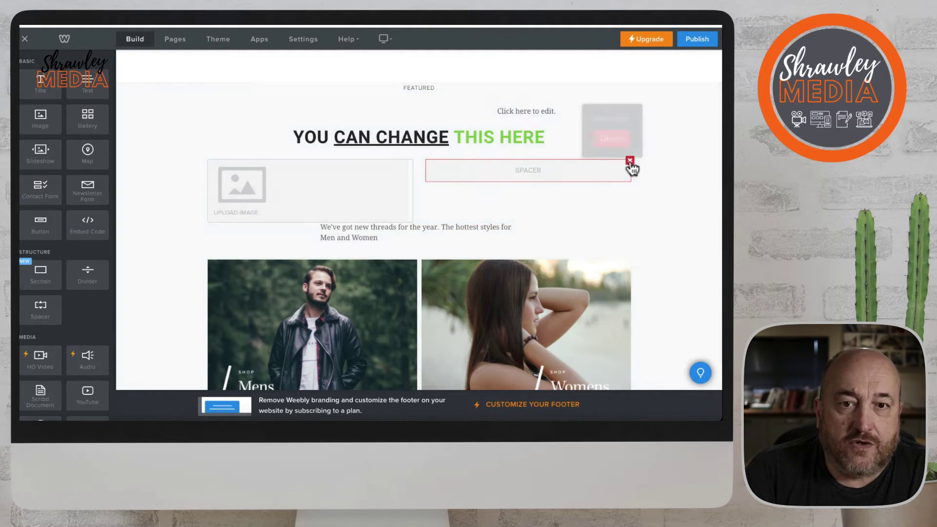
click(610, 135)
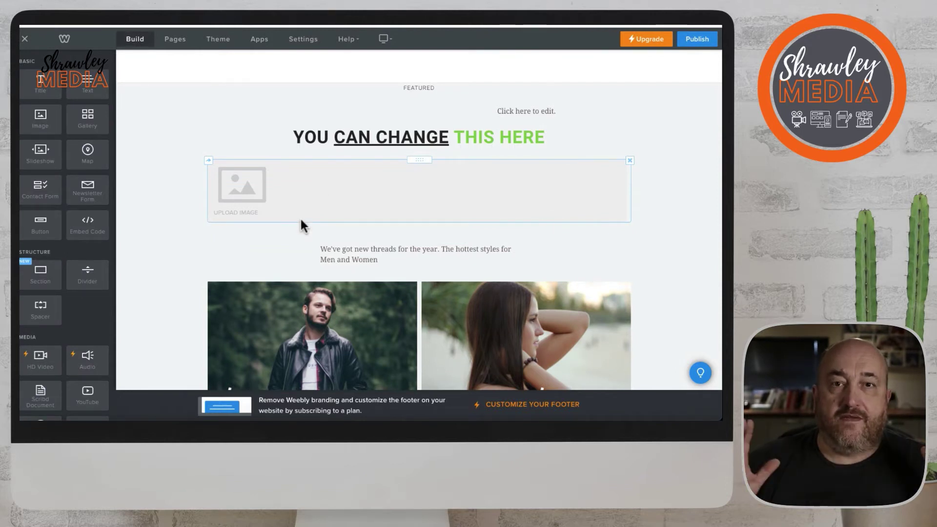
Choose to upload a photo from the computer and go to the RAW MEDIA drive.
click(253, 194)
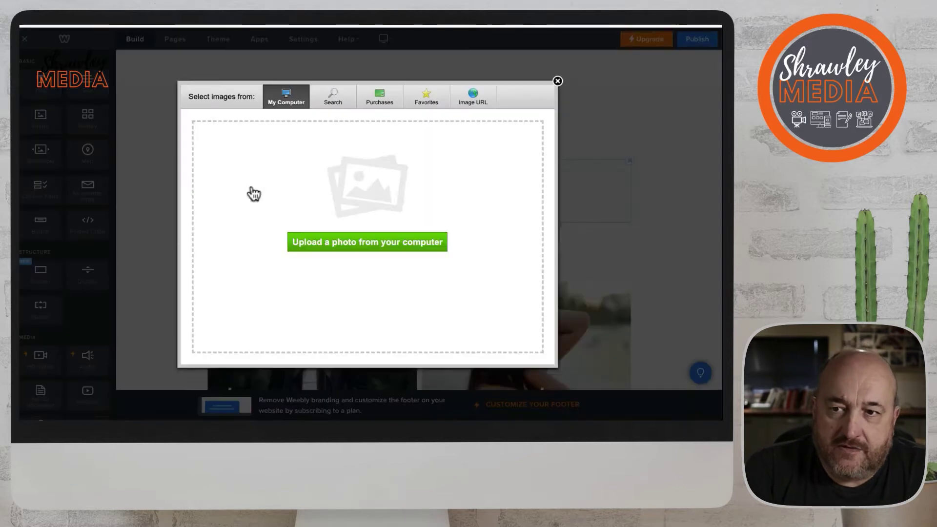
click(336, 244)
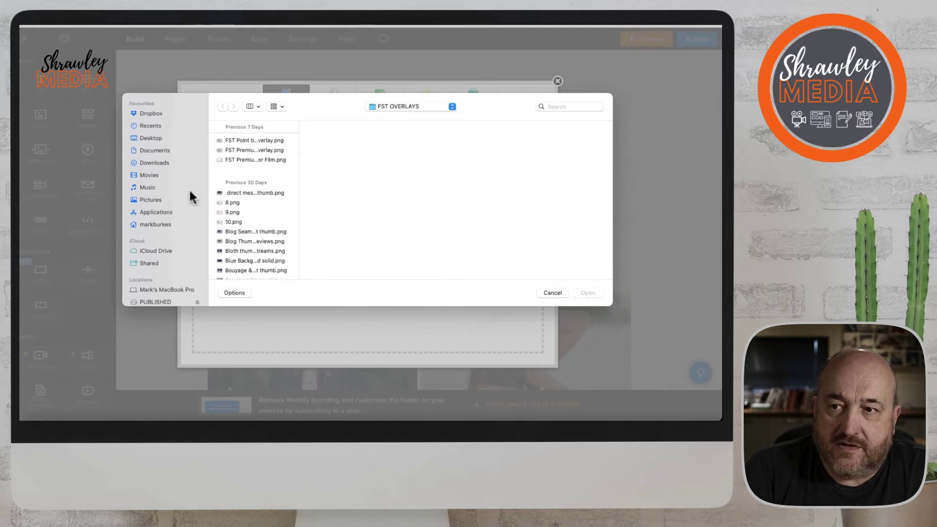
scroll(256, 210, down, 4)
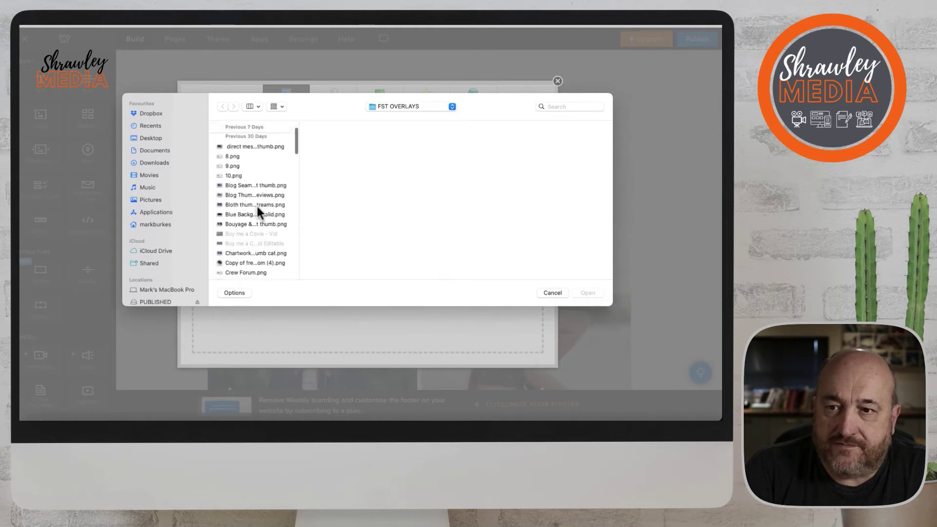
scroll(169, 246, down, 2)
scroll(163, 250, down, 3)
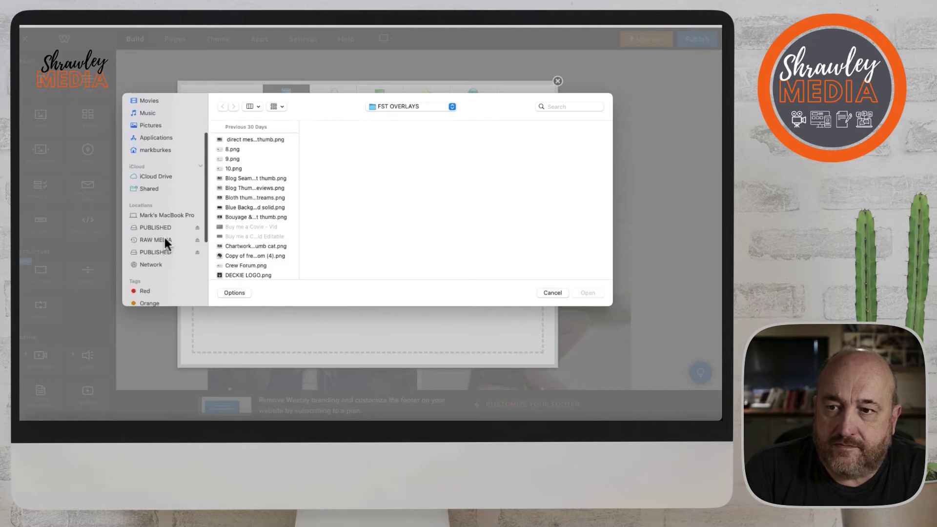
click(163, 240)
Upload Build your own website logo.png from OVERLAYS AND IMAGES > Shrawley overlays.
scroll(247, 203, down, 4)
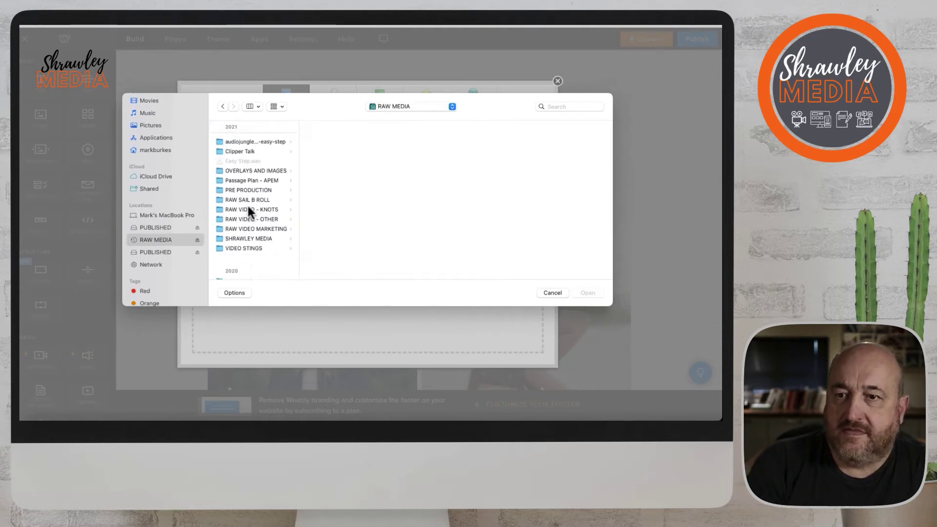
scroll(247, 201, up, 2)
click(256, 172)
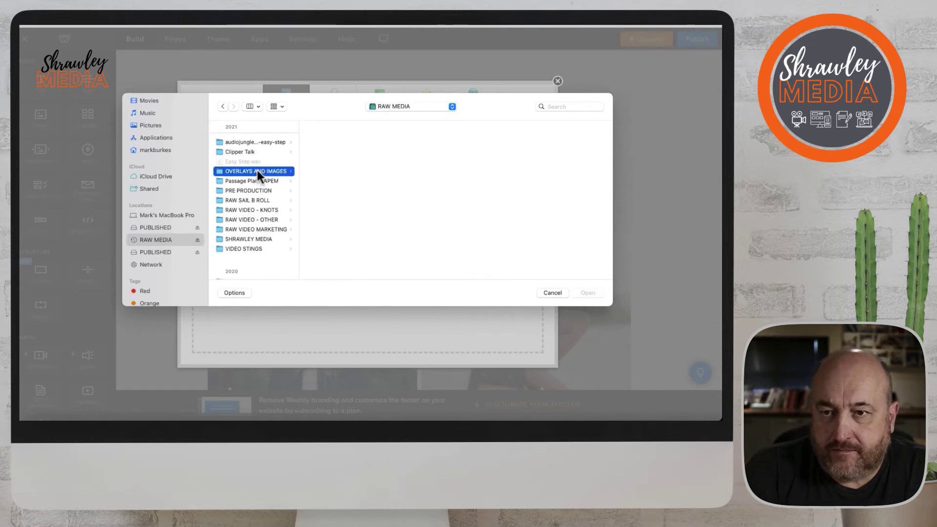
scroll(347, 172, down, 1)
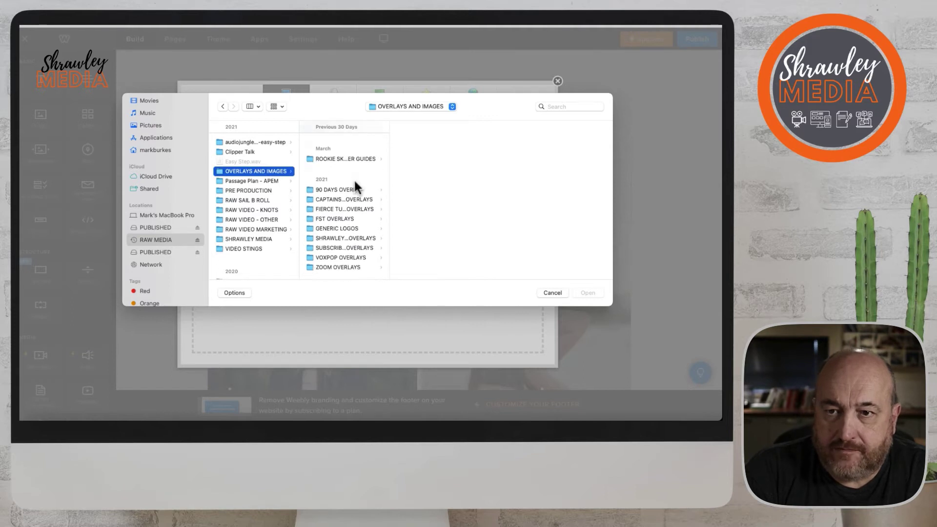
click(338, 241)
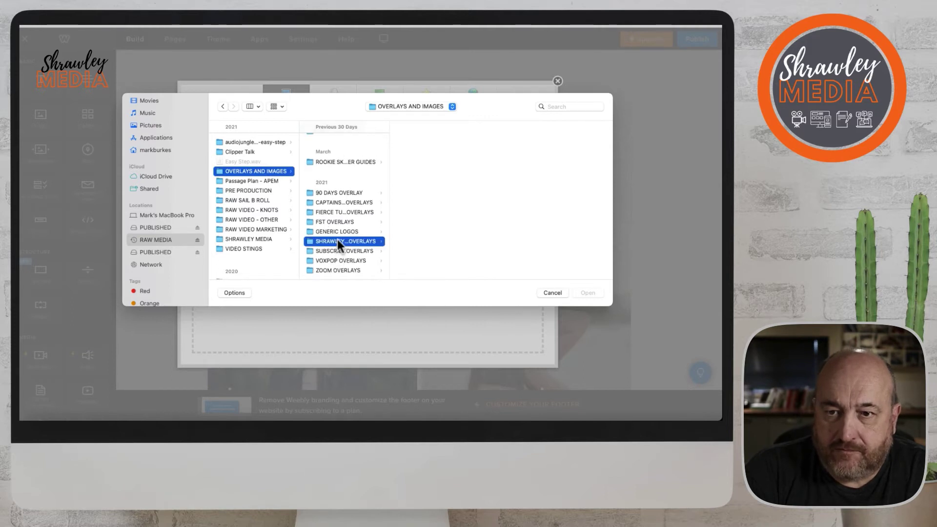
click(436, 140)
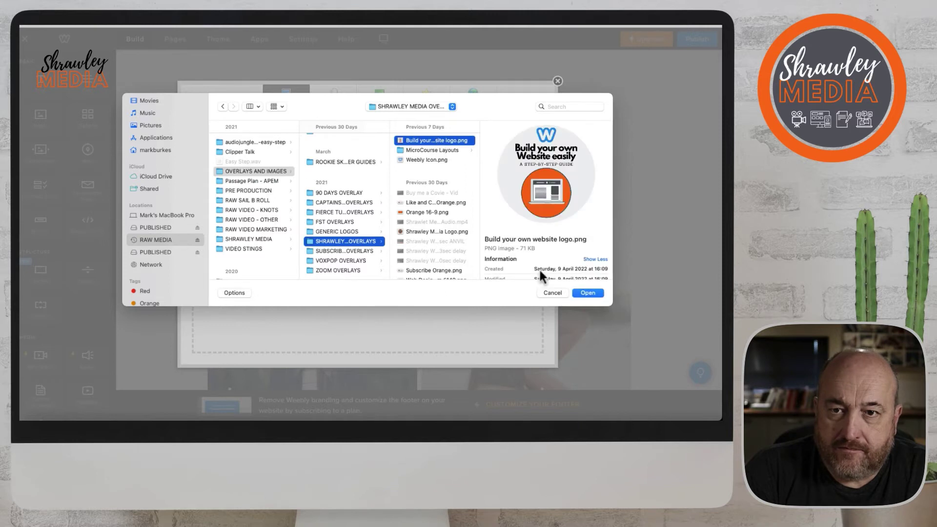
click(588, 292)
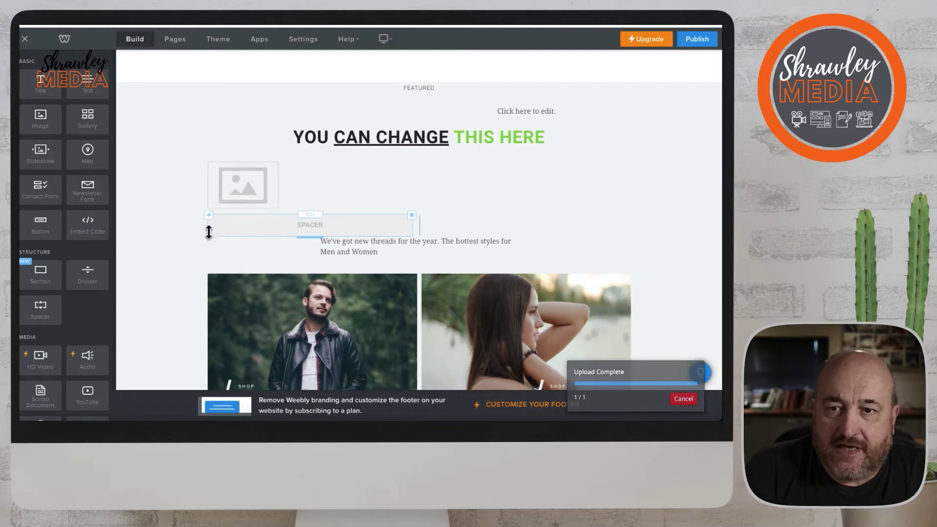
Drag the uploaded logo's corner handle to shrink it to a small thumbnail.
scroll(487, 255, down, 8)
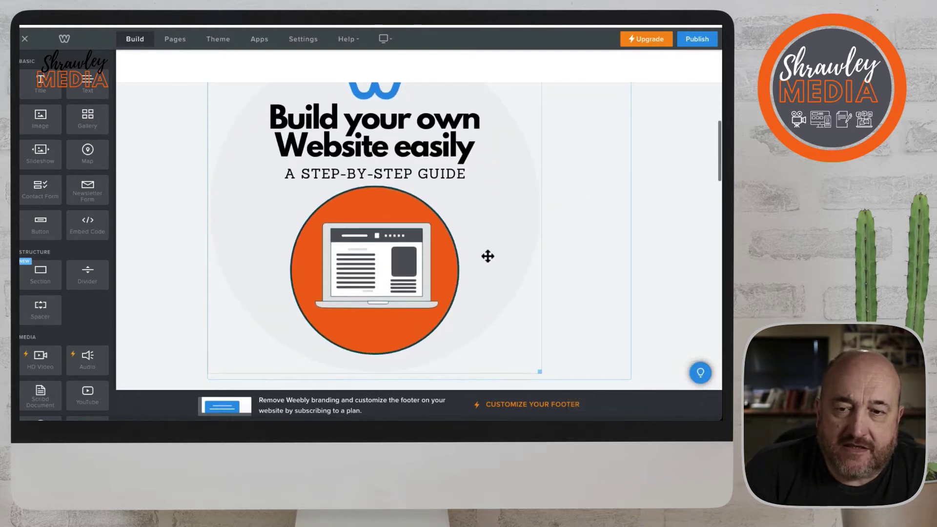
scroll(487, 255, up, 6)
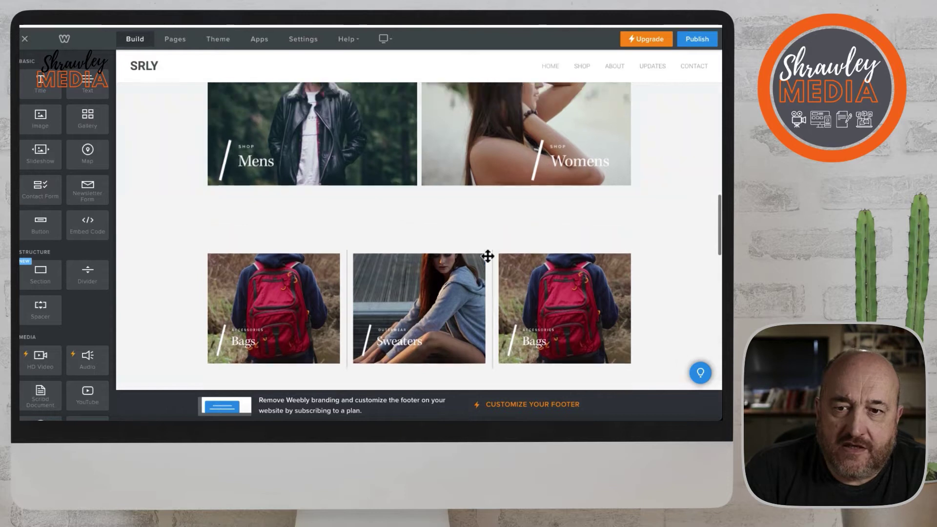
scroll(487, 257, up, 5)
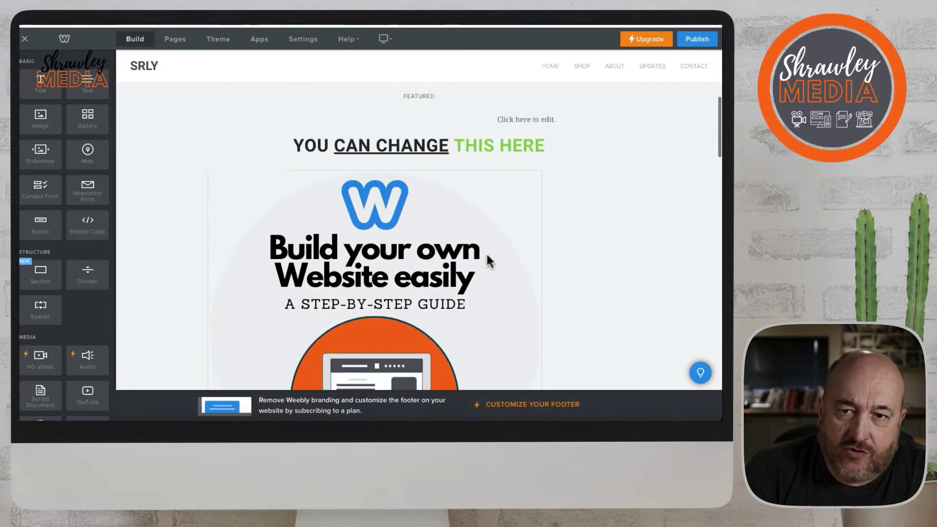
scroll(486, 253, down, 6)
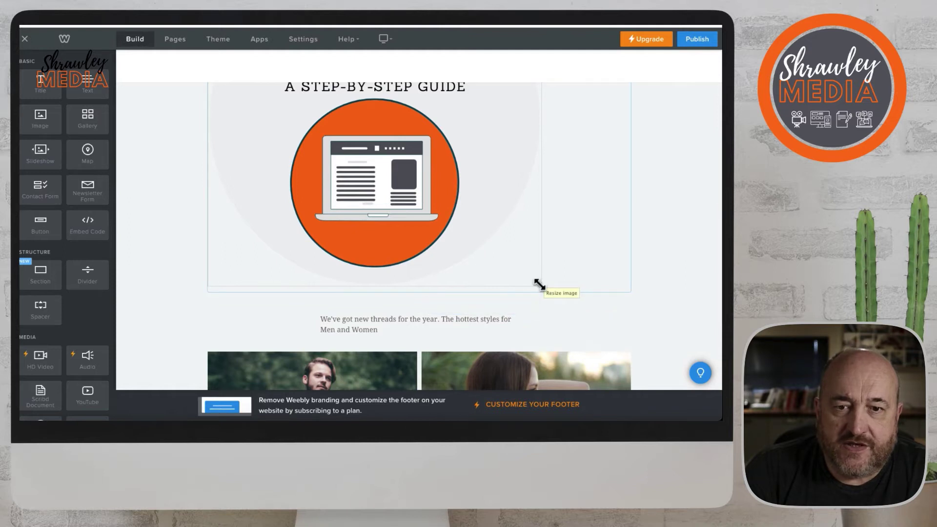
drag(539, 284, 303, 124)
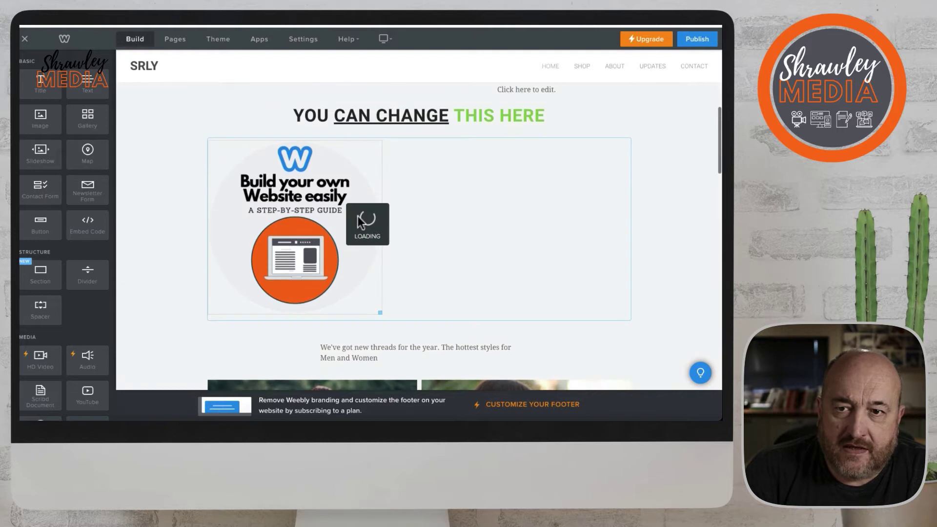
drag(380, 340, 297, 242)
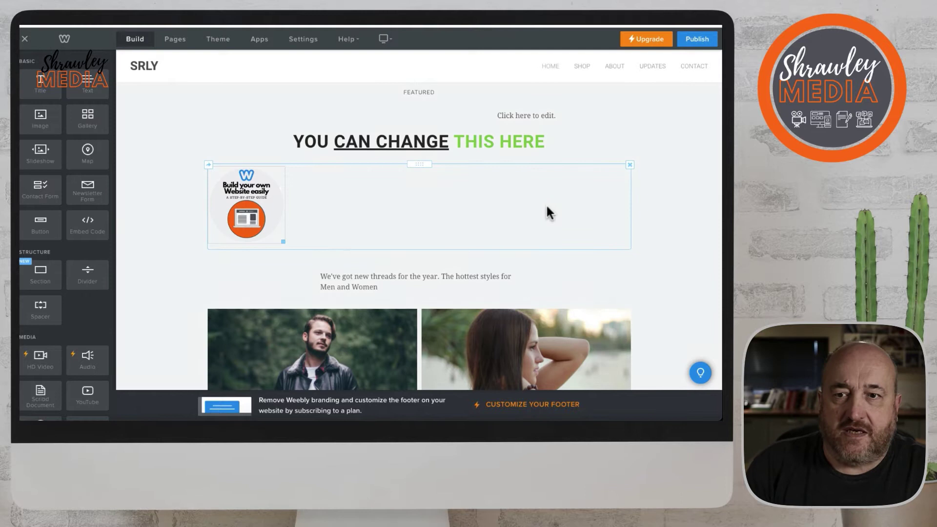
Move the new-threads text block up beside the guide image to form two columns.
click(482, 248)
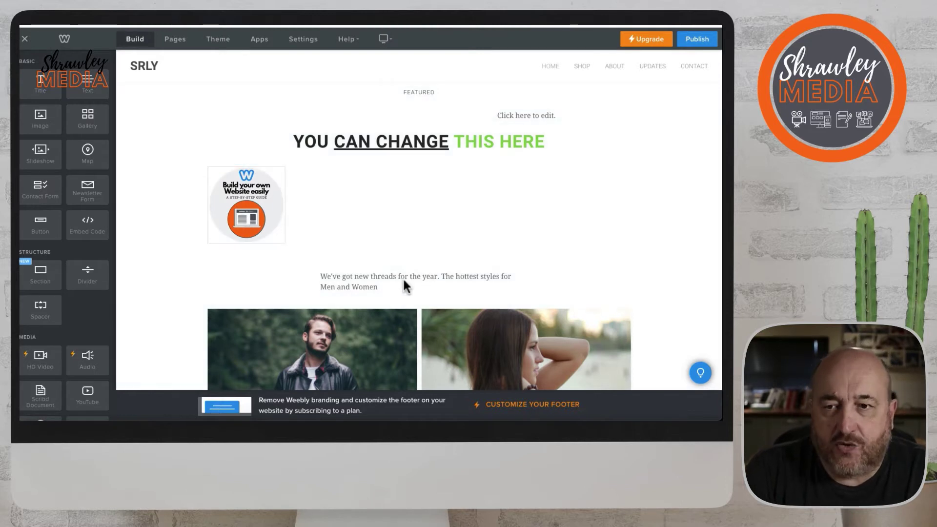
click(369, 274)
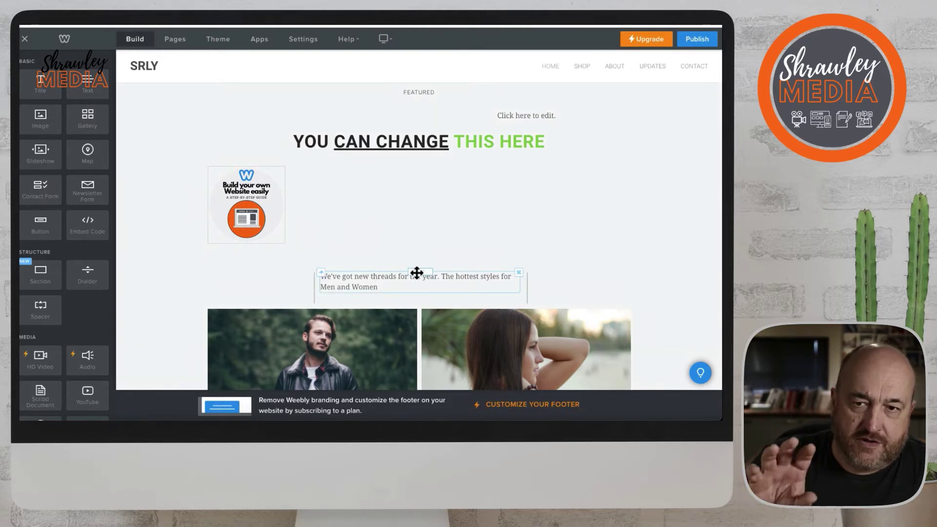
drag(418, 273, 629, 196)
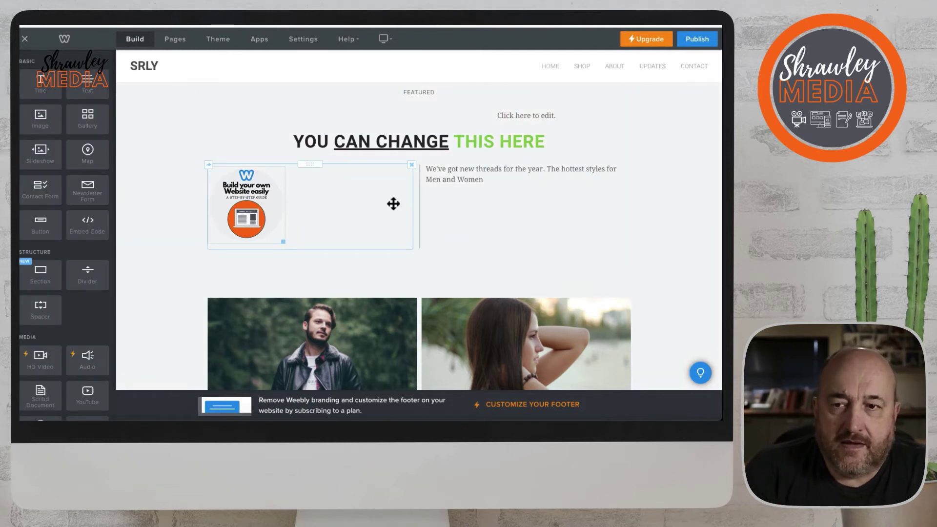
drag(420, 203, 291, 203)
Adjust the column divider and thumbnail size so the image stays narrow and text fills the rest.
click(254, 223)
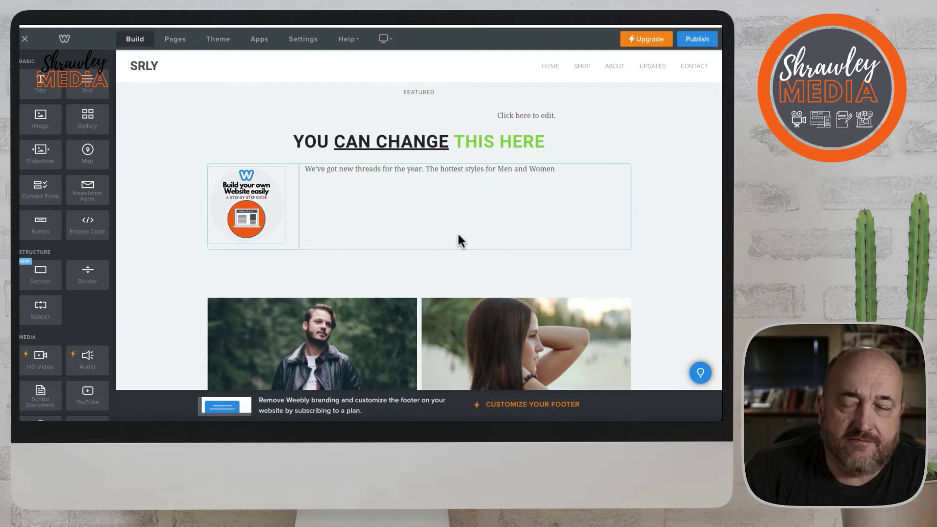
drag(301, 215, 350, 225)
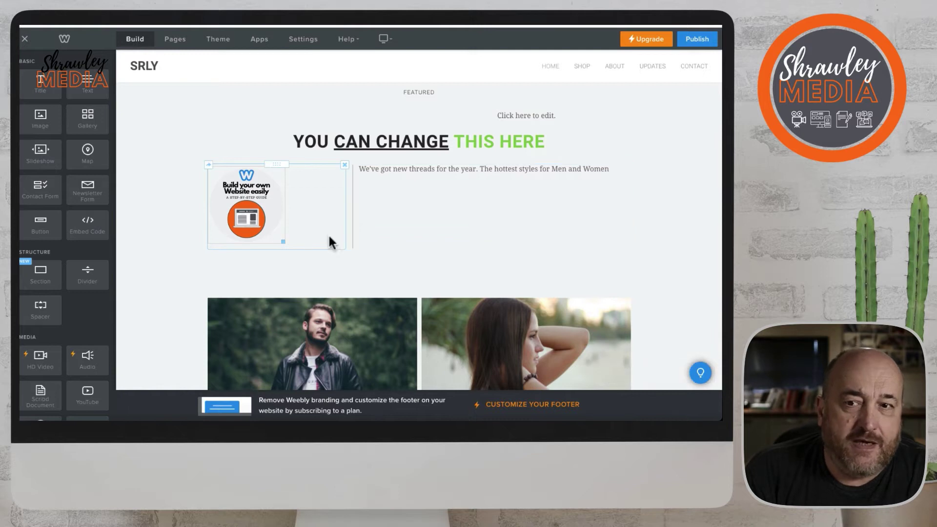
drag(282, 240, 349, 302)
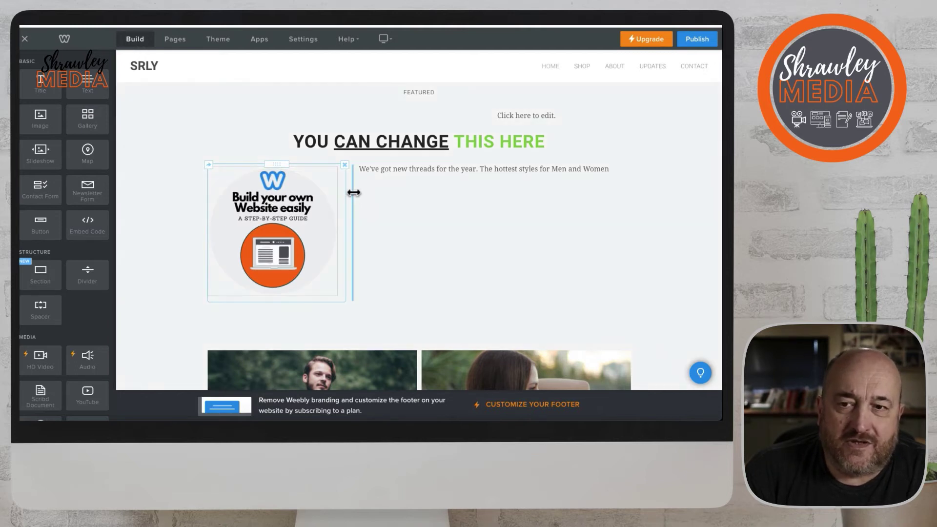
drag(354, 192, 283, 185)
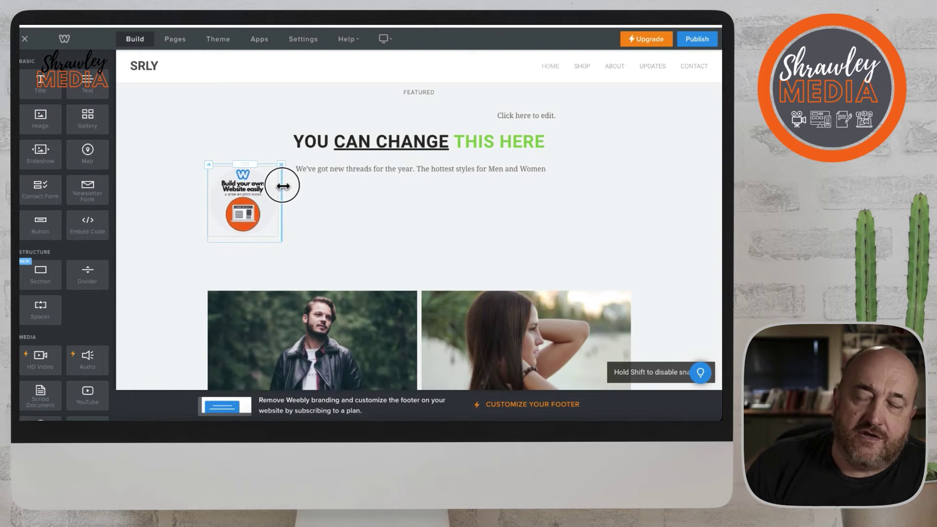
drag(277, 238, 266, 193)
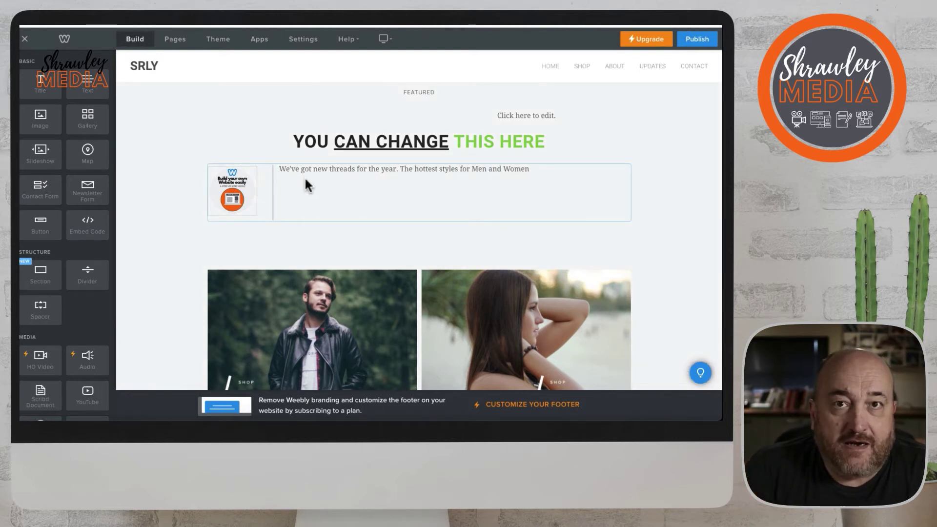
mouse_move(274, 193)
mouse_down()
mouse_move(259, 193)
mouse_move(269, 194)
mouse_up()
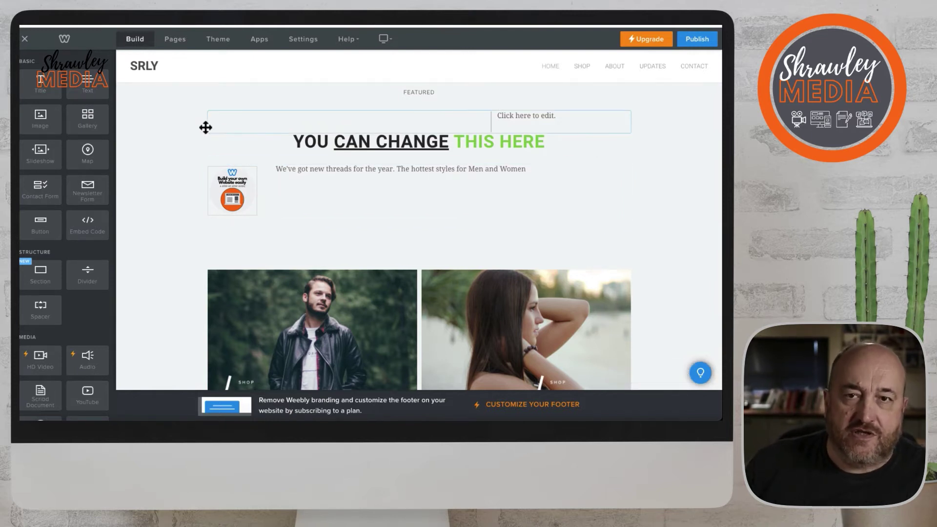
drag(253, 213, 268, 223)
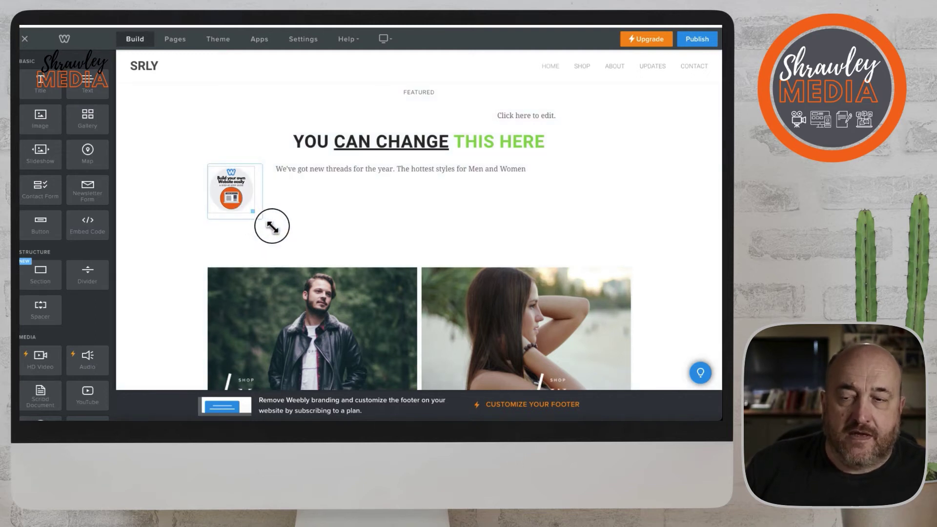
drag(272, 199, 320, 258)
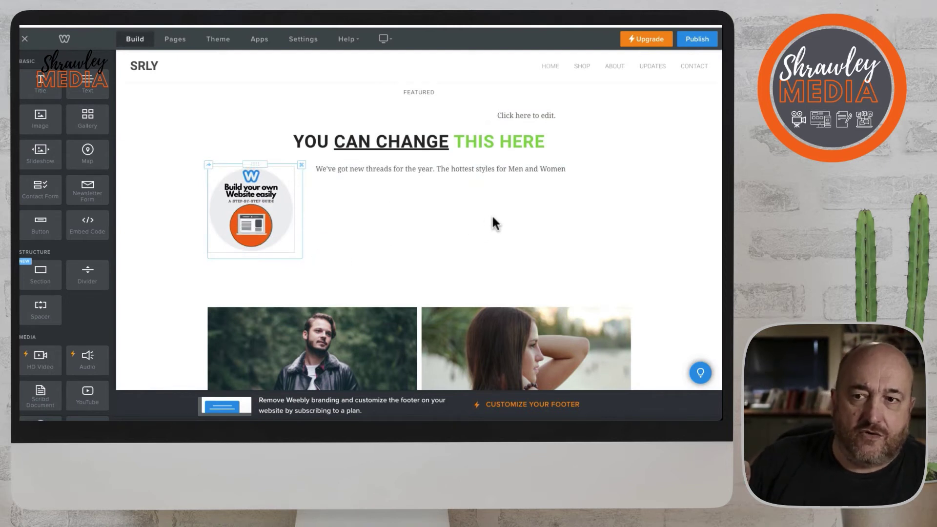
drag(269, 211, 438, 149)
Turn off the guide image's Lightbox, keep it left-aligned, and bring up its Spacing settings.
click(269, 206)
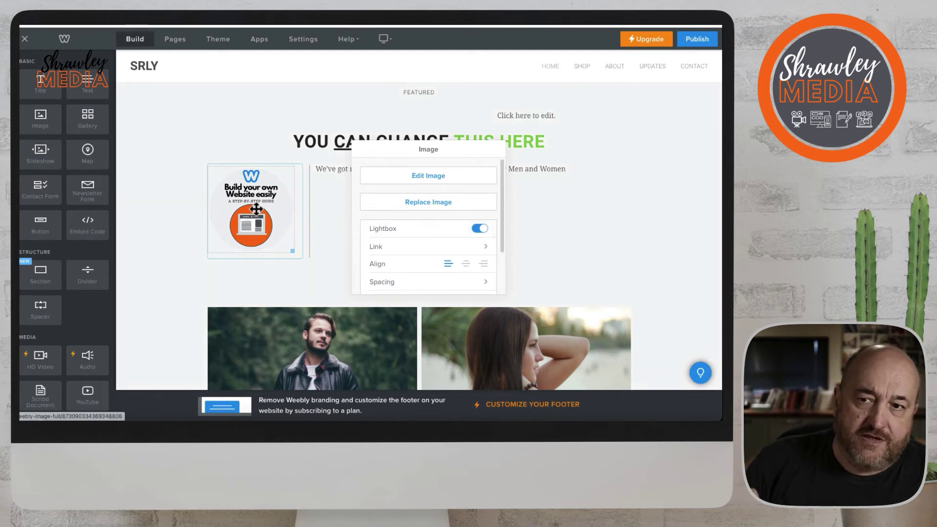
click(479, 229)
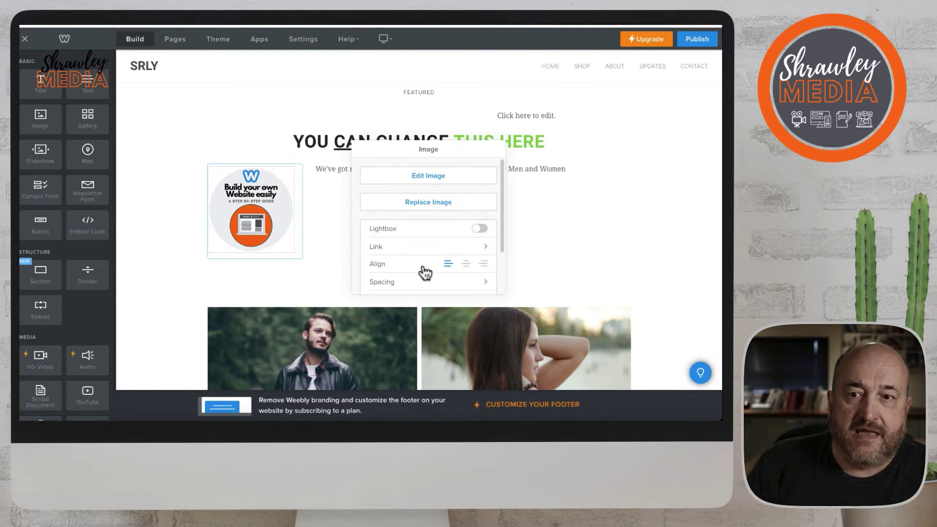
click(466, 265)
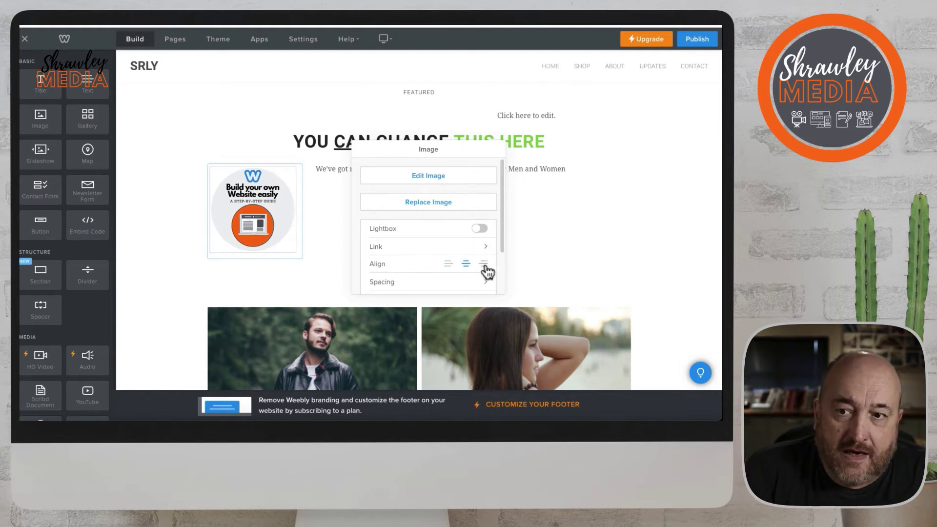
click(448, 264)
scroll(449, 272, down, 2)
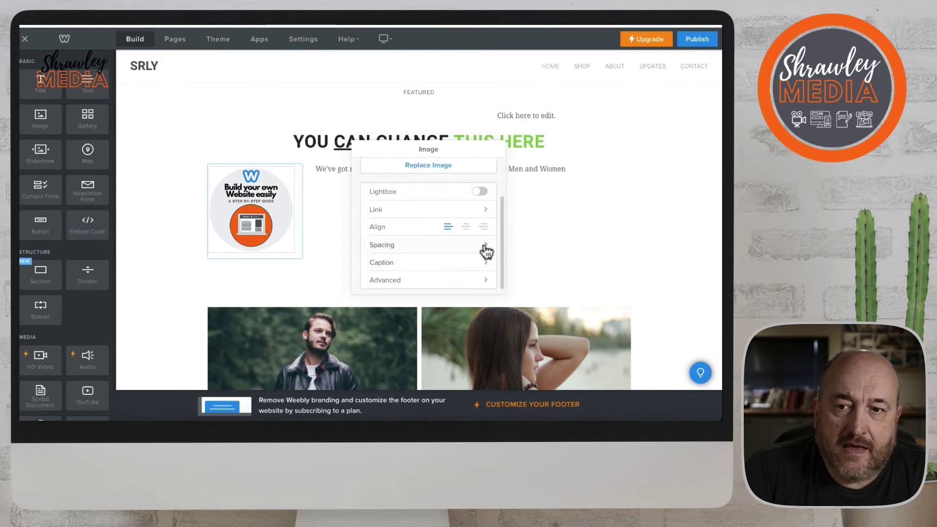
click(485, 249)
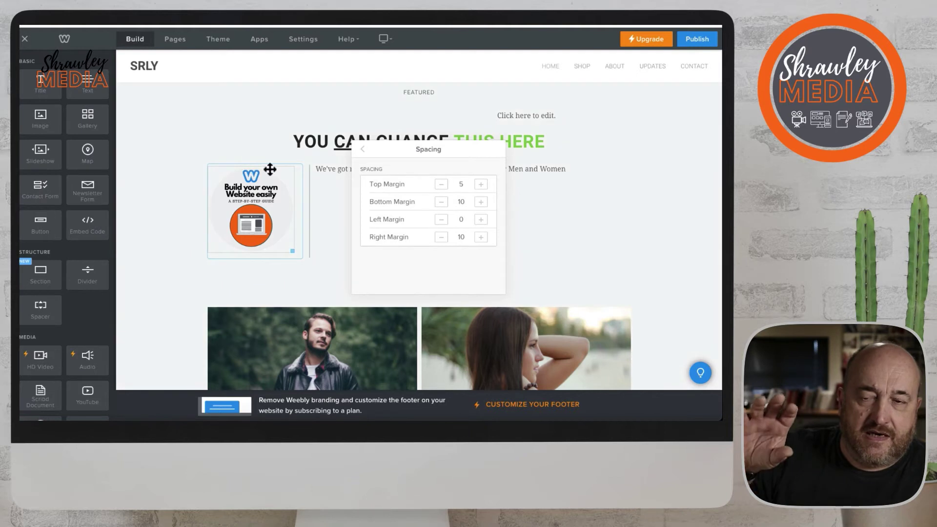
Set the image's top margin to 0.
click(481, 185)
click(481, 185)
click(481, 185)
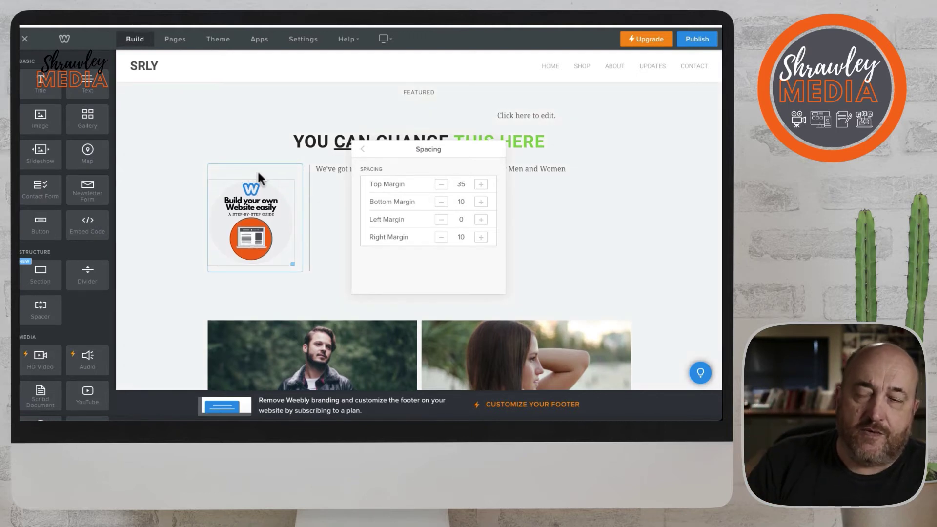
click(441, 185)
click(441, 185)
click(441, 184)
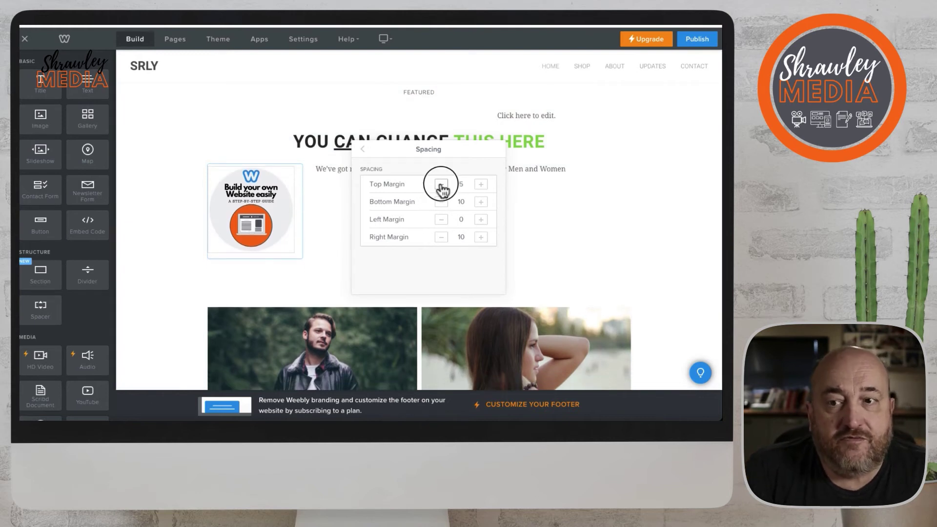
click(442, 185)
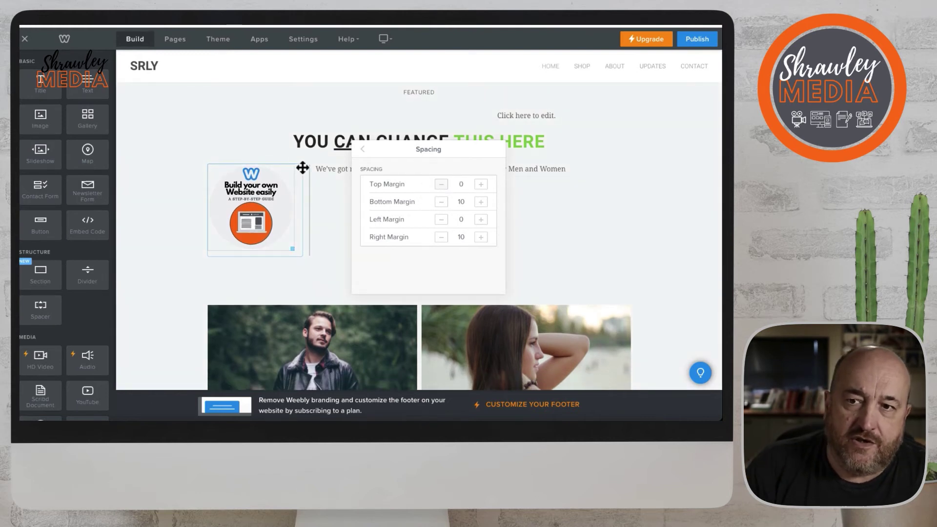
Bring the image's bottom margin back to 10.
click(480, 202)
click(481, 202)
click(481, 202)
click(481, 203)
click(480, 202)
click(481, 202)
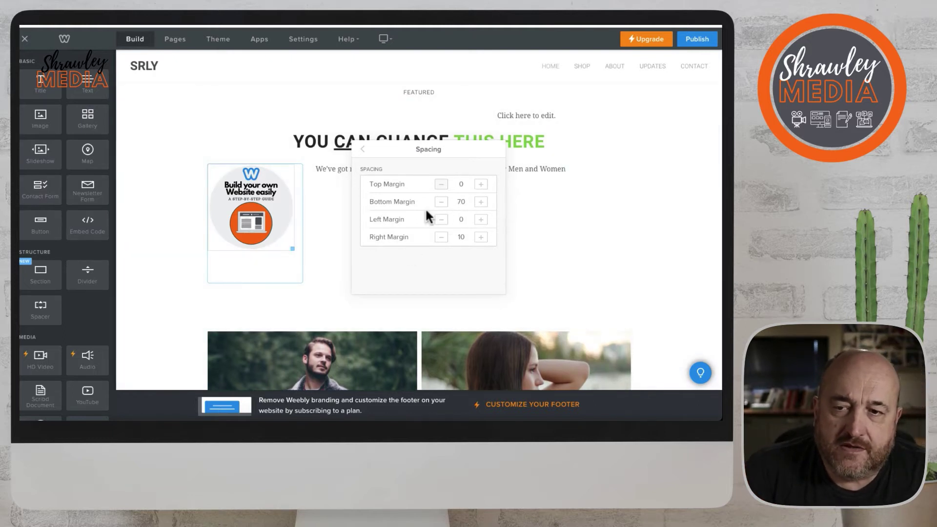
click(441, 202)
click(441, 202)
click(441, 202)
click(441, 202)
click(441, 202)
click(441, 202)
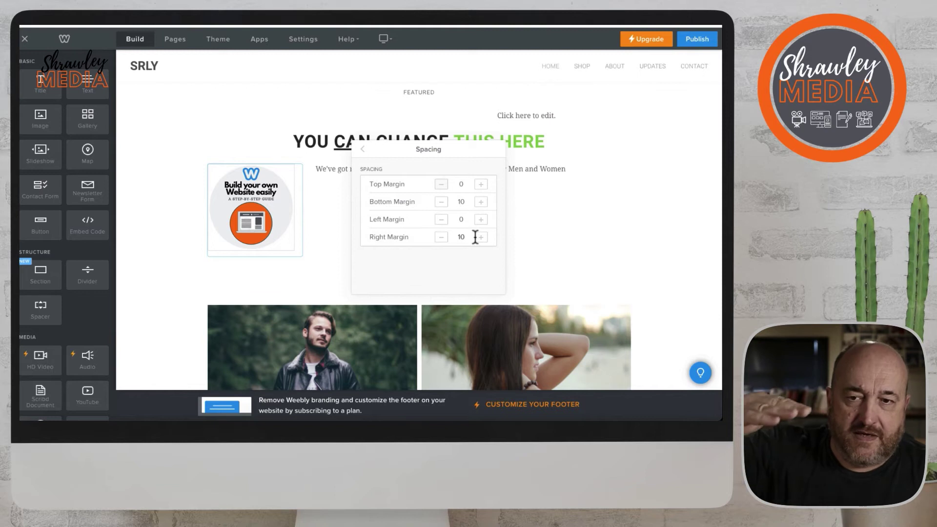
Keep the right margin at 10 and give the image a 10 px left margin.
click(442, 238)
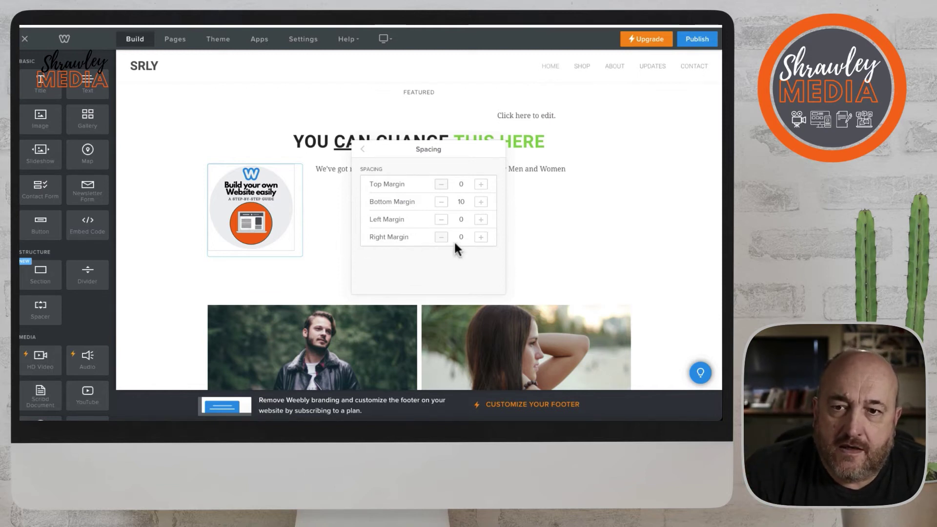
click(481, 237)
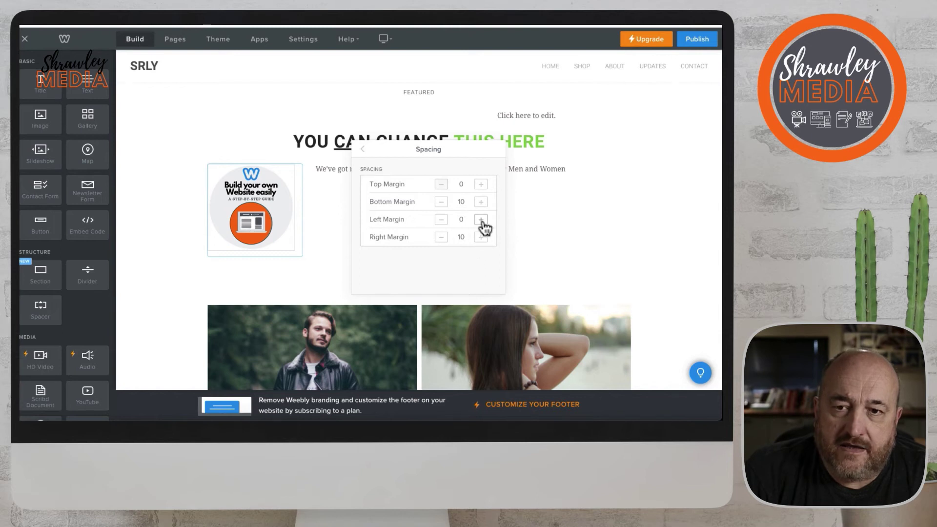
click(481, 220)
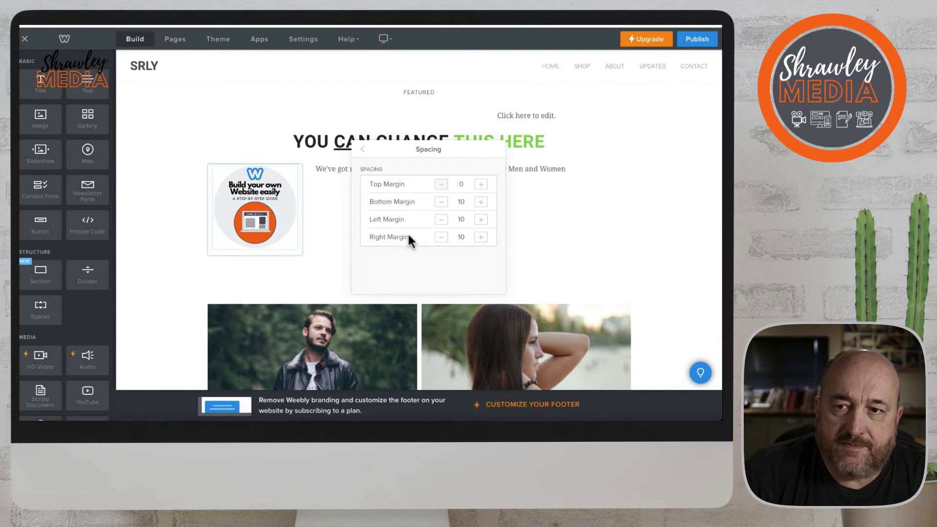
Centre-align the logo image in the main image settings.
click(363, 150)
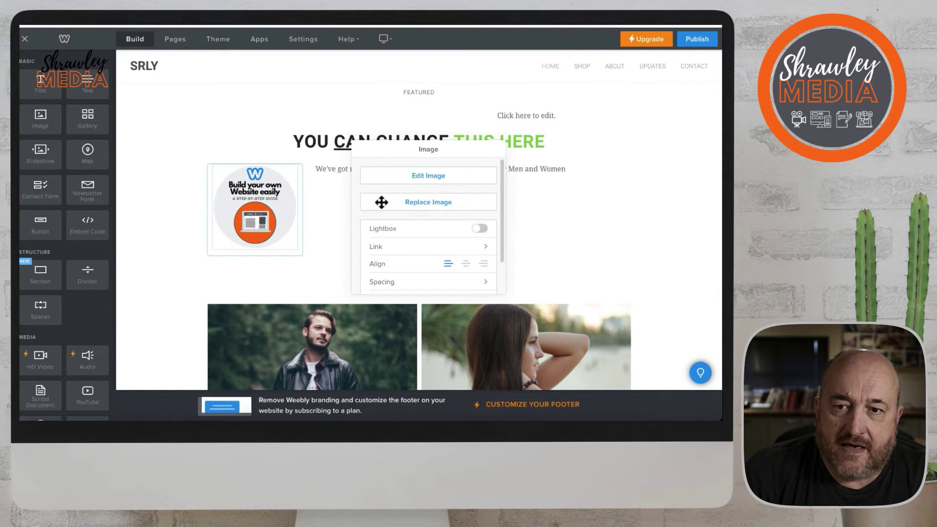
scroll(456, 261, down, 1)
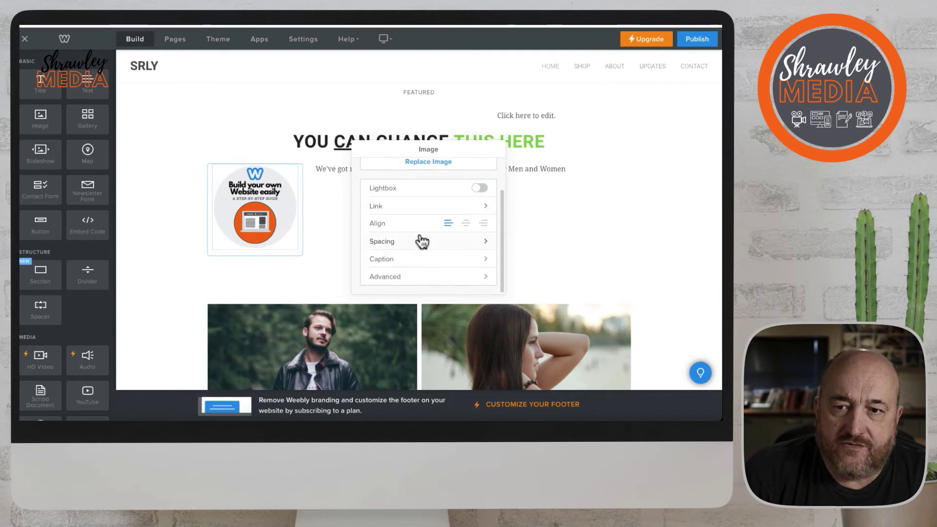
click(467, 225)
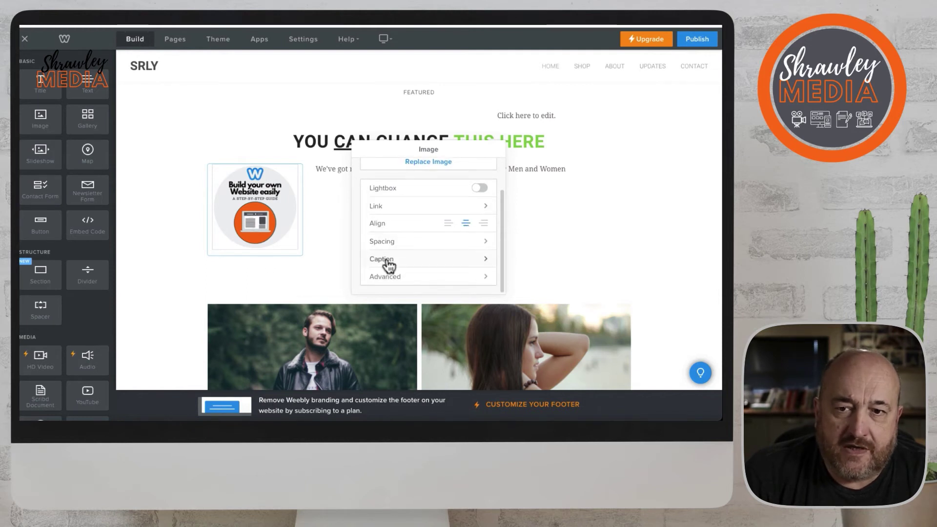
Change the image's alt text from 'Picture' to 'What is the picture'.
click(483, 277)
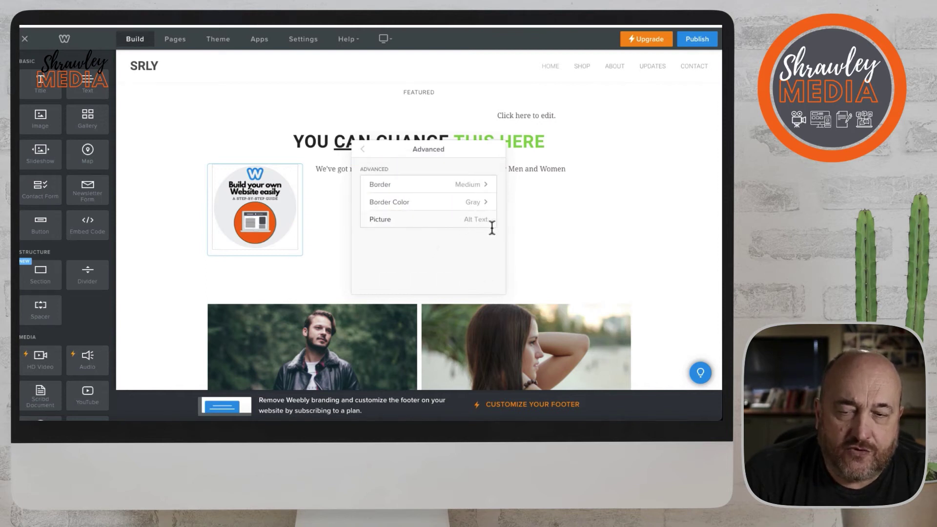
drag(370, 220, 395, 220)
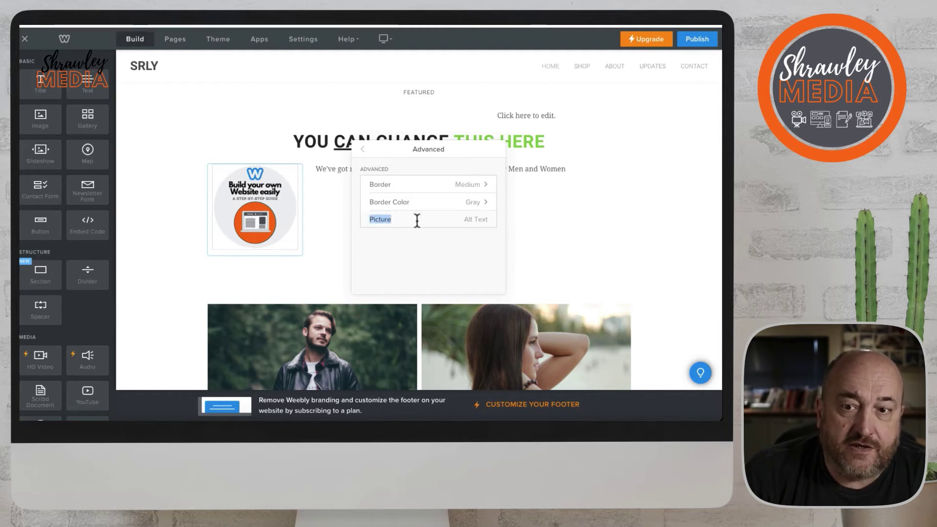
text(What is the p)
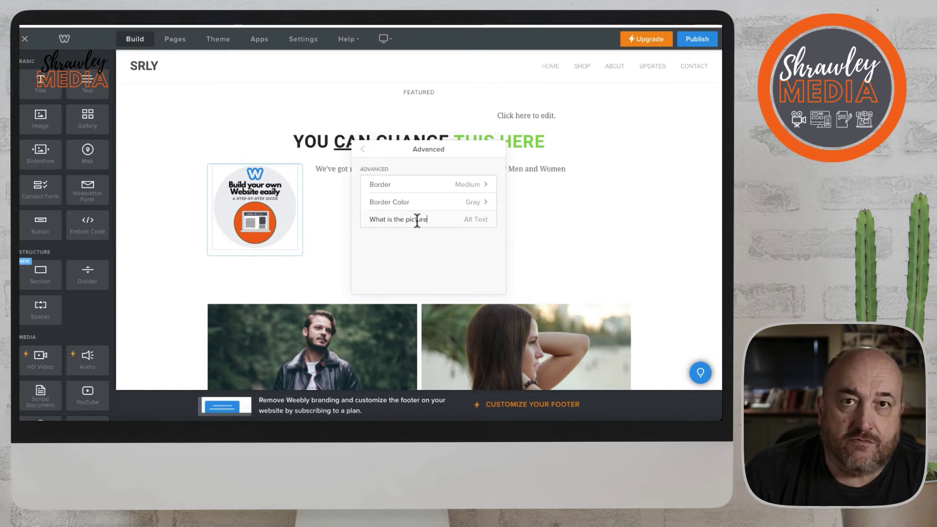
key(Return)
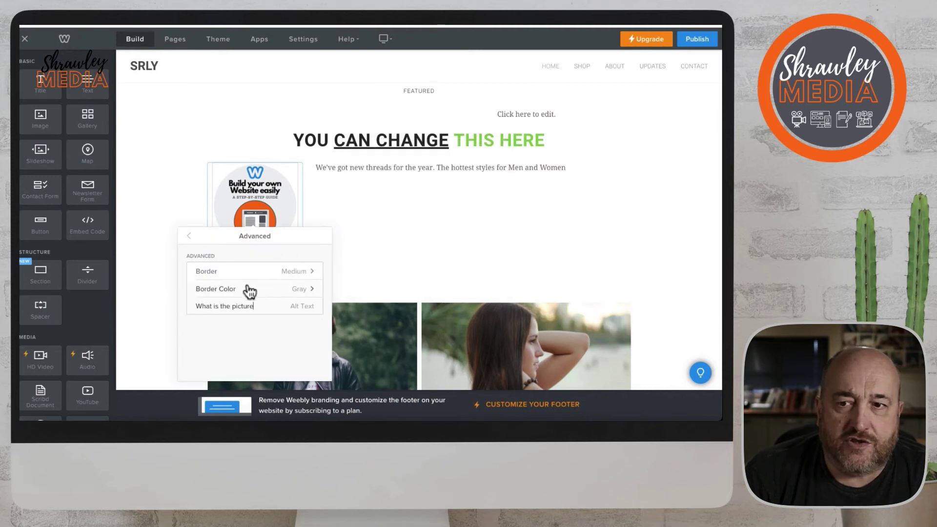
Keep gray as the logo image's border colour in Advanced settings.
click(308, 289)
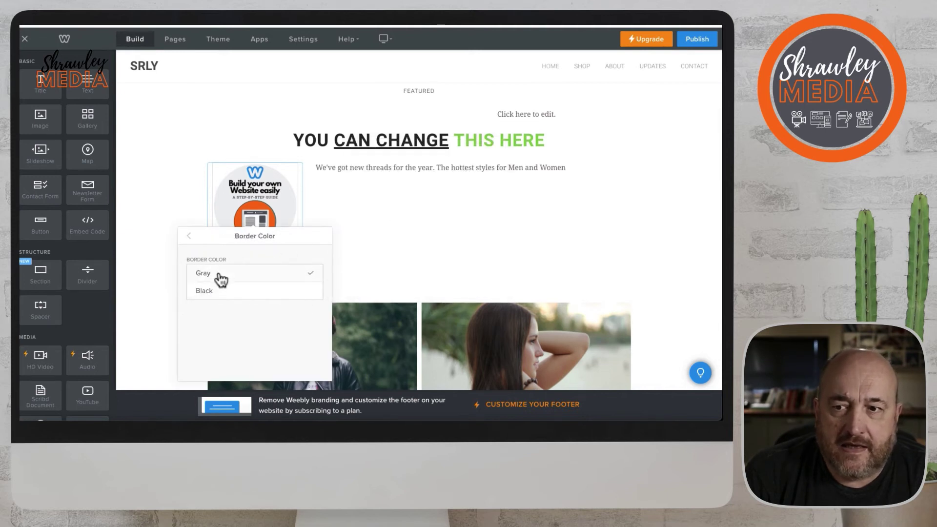
click(252, 293)
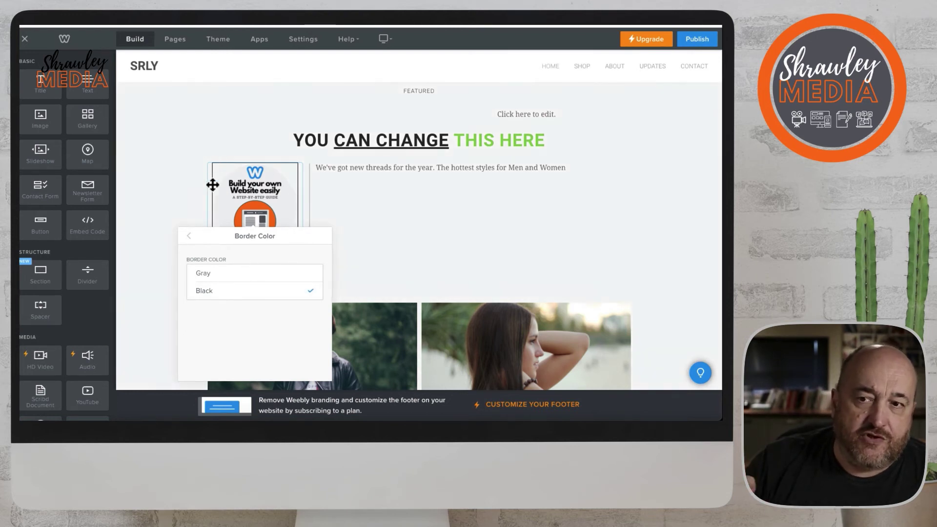
click(189, 237)
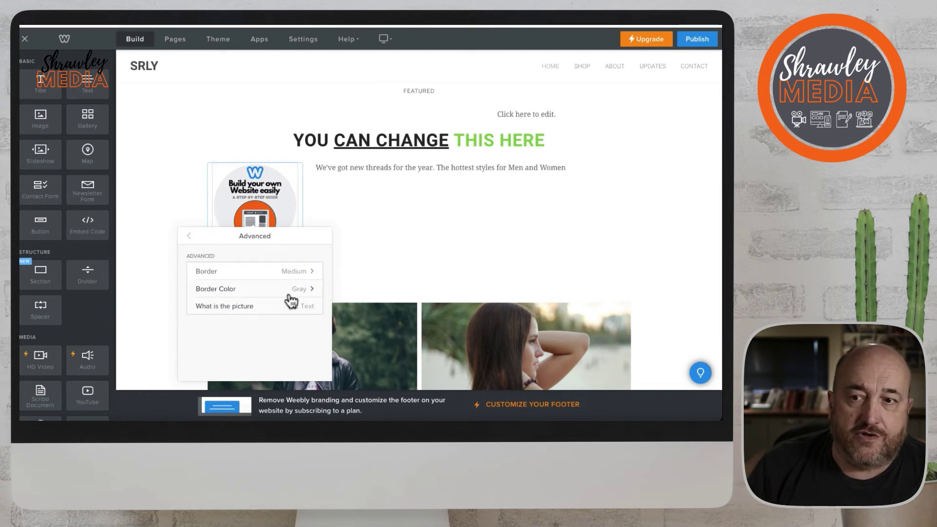
Try Thick and Hairline borders on the logo, settle on None, and close the settings.
click(307, 272)
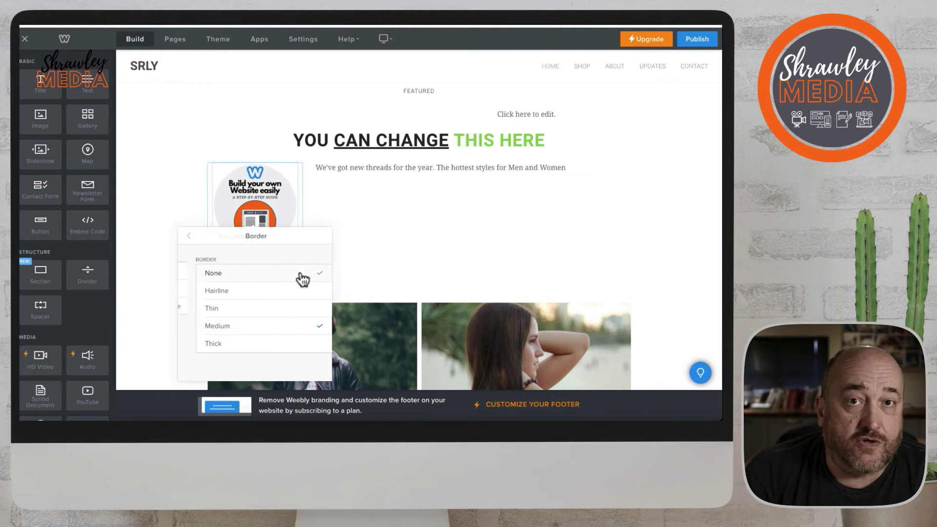
click(221, 344)
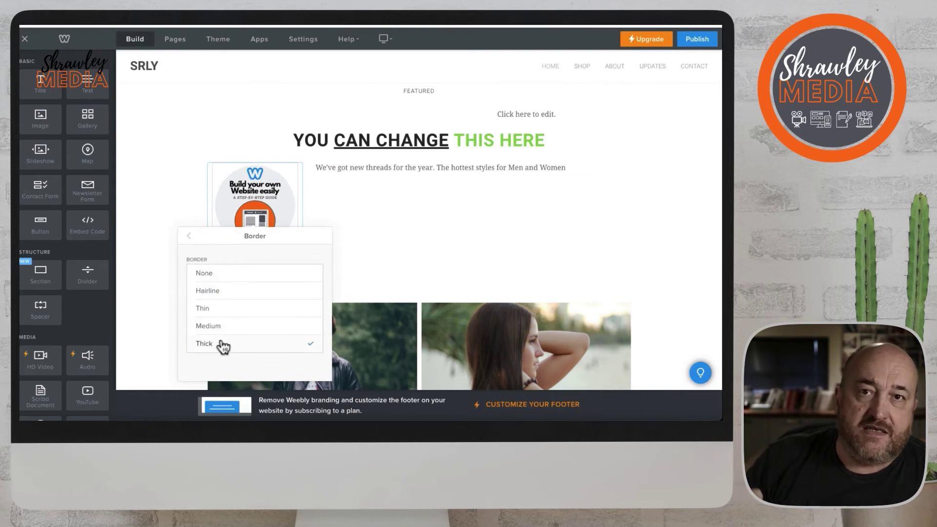
click(214, 293)
click(218, 276)
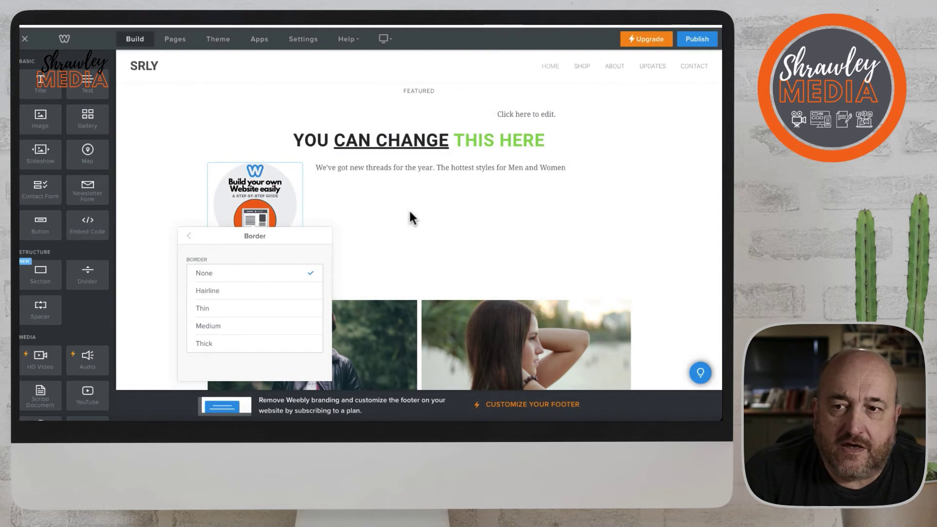
click(190, 237)
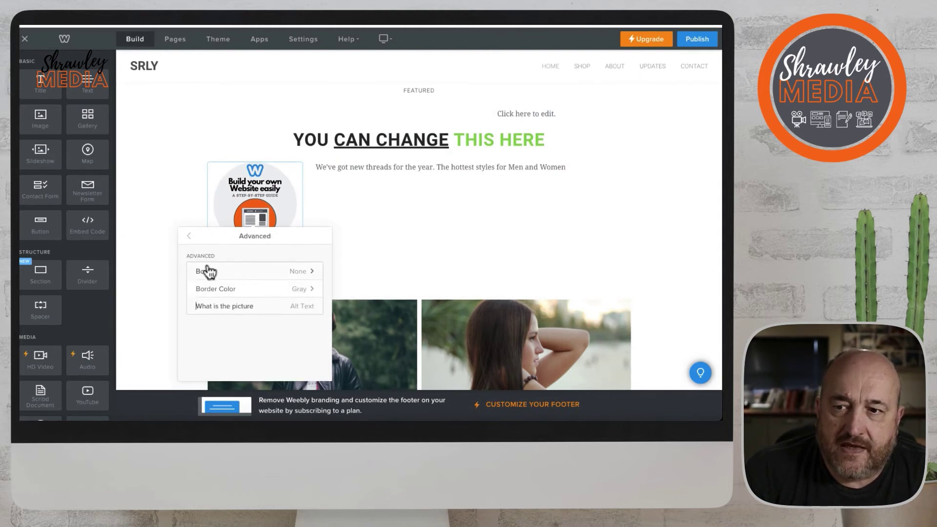
click(188, 238)
click(379, 212)
Keep the logo beside the text and bring up its settings panel next to the heading.
drag(341, 257, 252, 241)
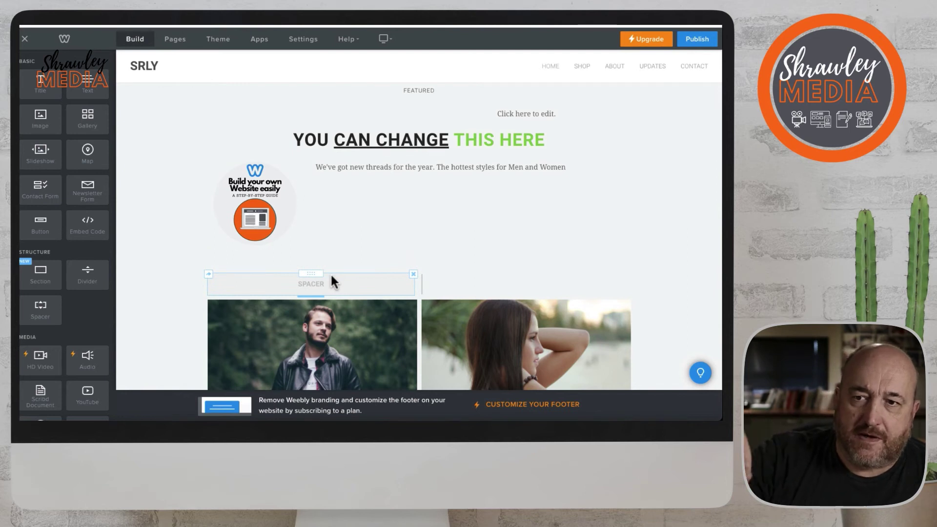
click(276, 231)
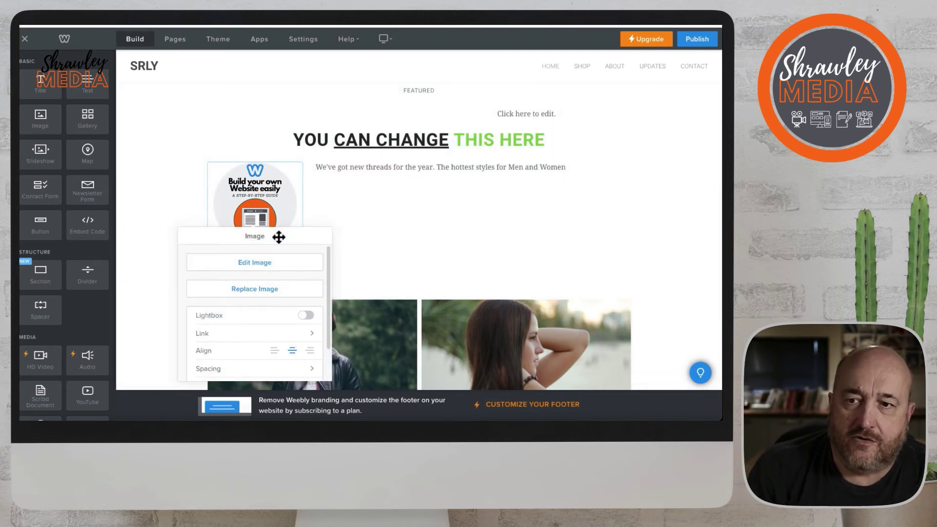
drag(293, 233, 518, 130)
Give the logo the caption 'This caption default is set in themes'.
scroll(501, 236, down, 2)
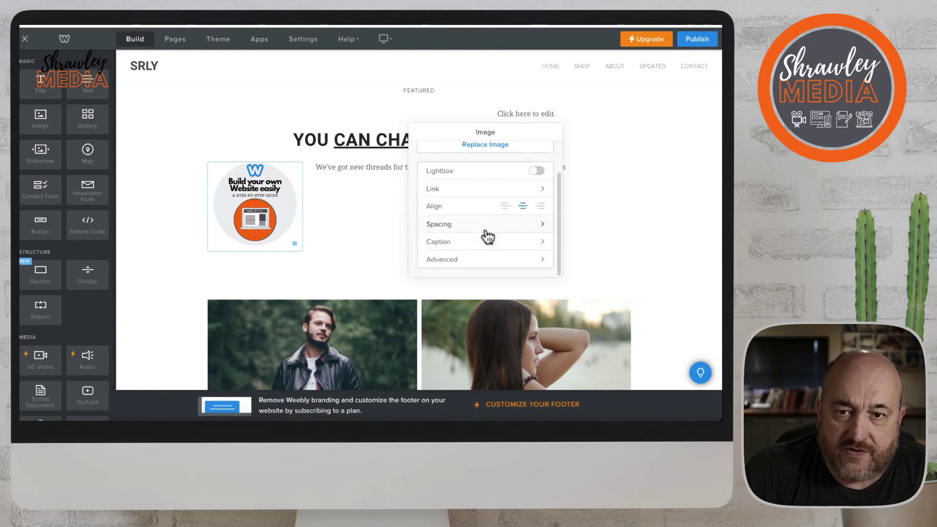
click(496, 244)
click(444, 159)
text(This)
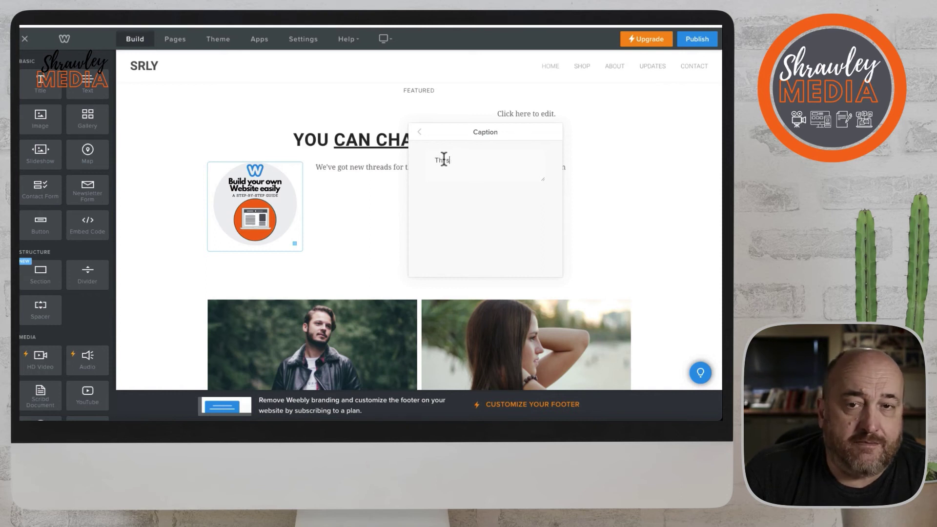
text(he caption default is set in)
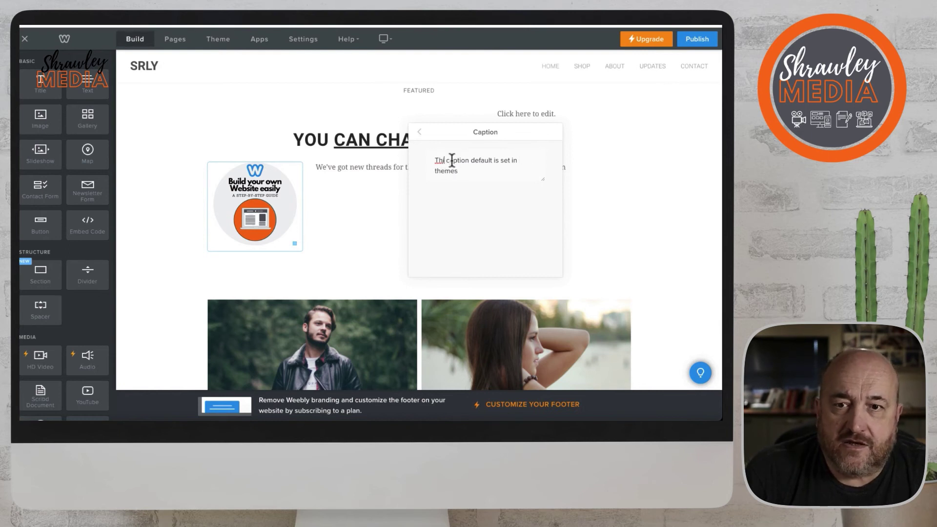
text(s)
click(574, 151)
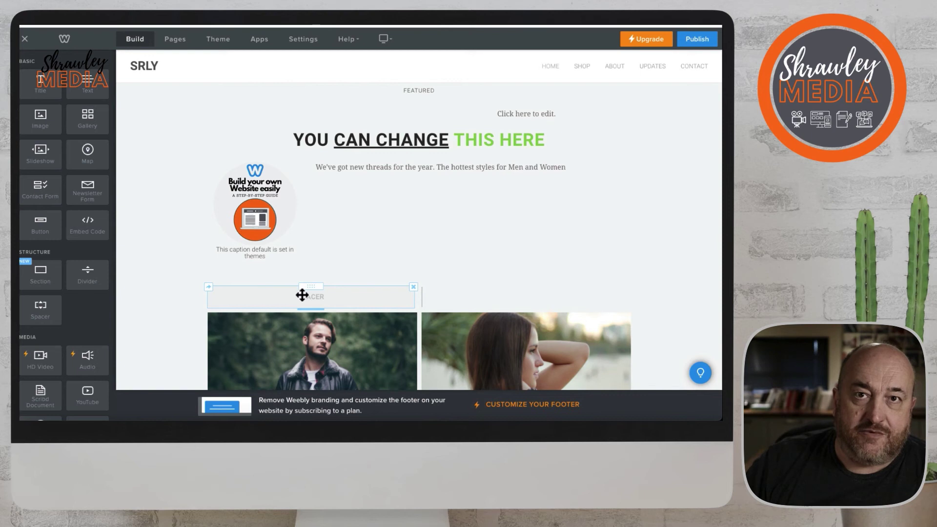
Delete the logo's caption text so the image is uncaptioned again.
click(288, 233)
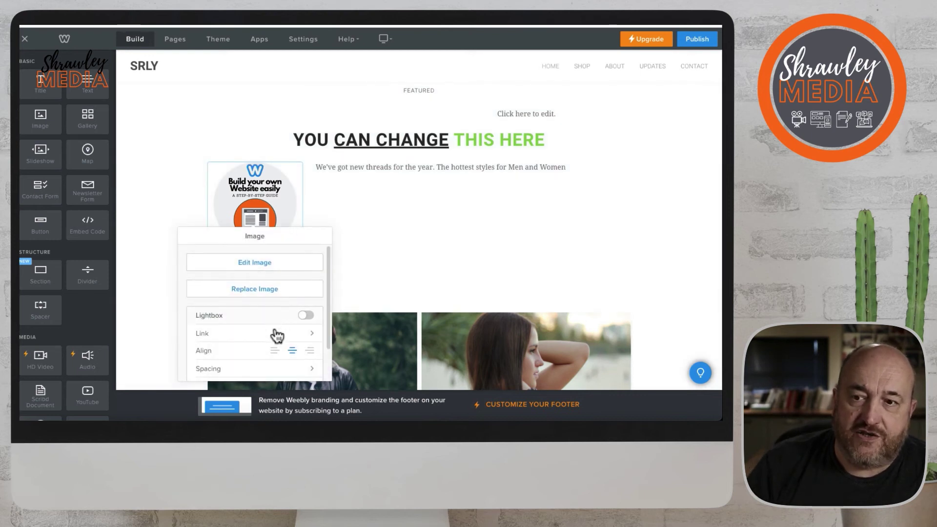
scroll(273, 336, down, 2)
click(313, 347)
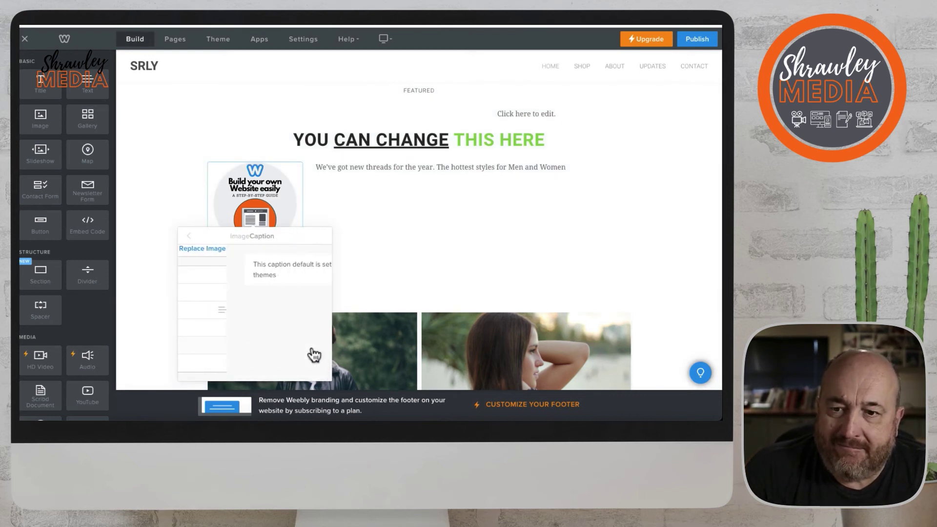
drag(235, 274, 187, 258)
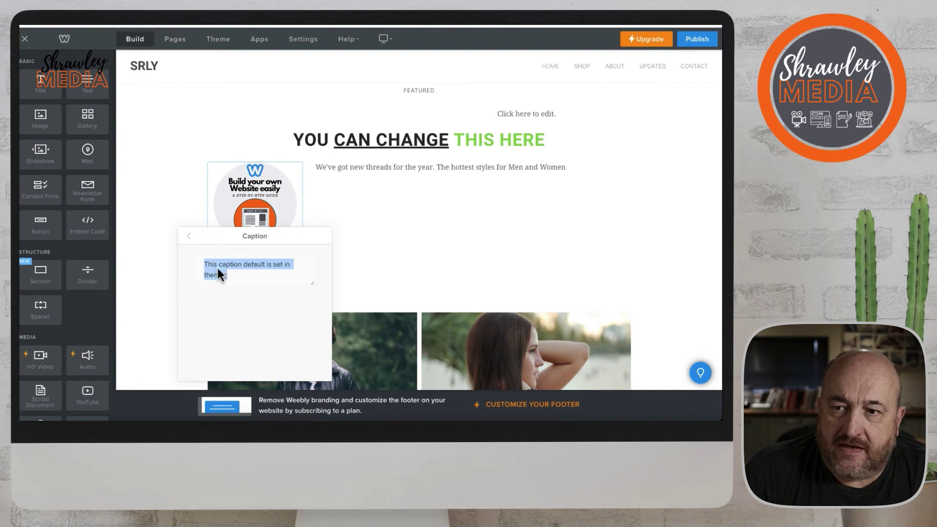
key(BackSpace)
click(174, 194)
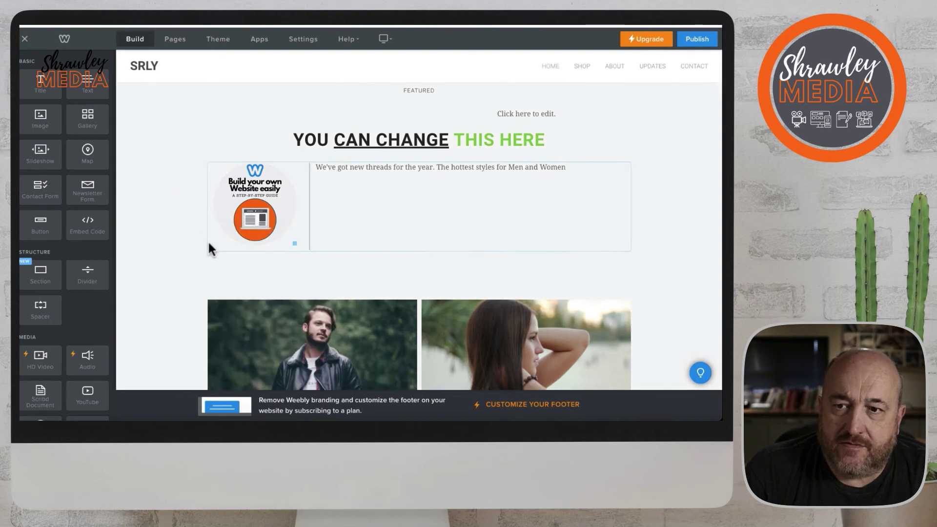
click(268, 228)
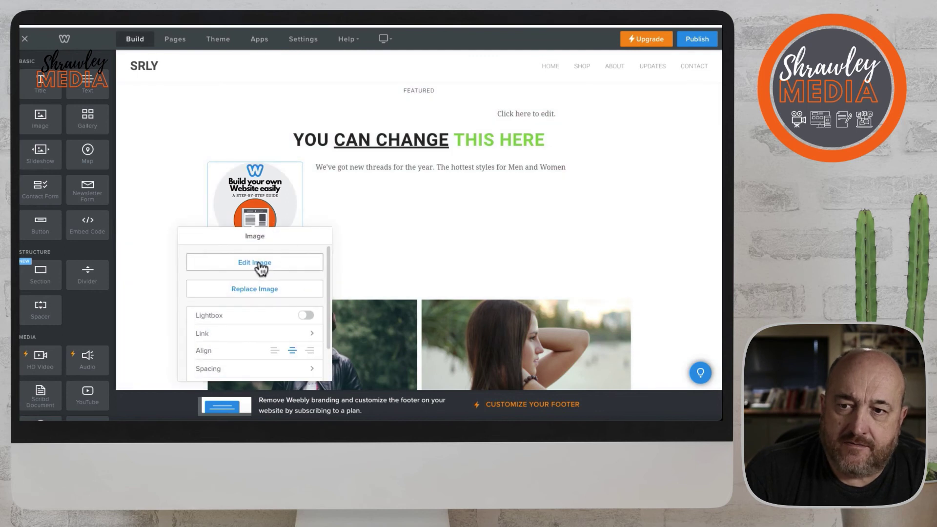
Open the logo's crop and rotate editor, tilting it and shrinking the crop from the top-left.
click(261, 266)
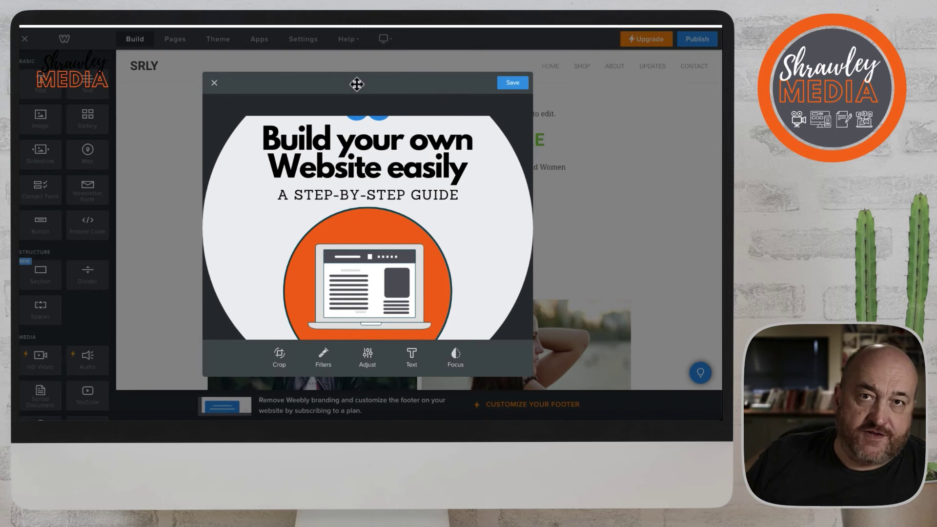
click(279, 358)
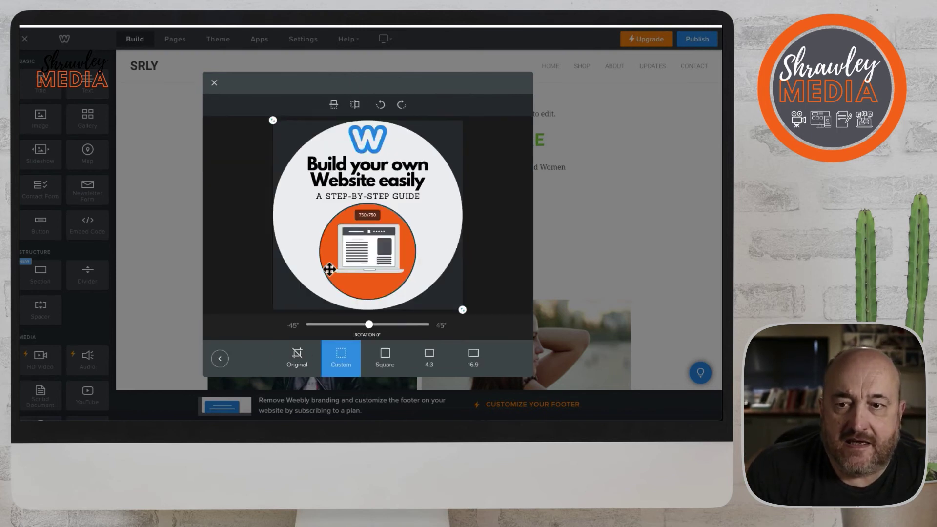
mouse_move(369, 324)
mouse_down()
mouse_move(329, 324)
mouse_move(432, 327)
mouse_move(366, 326)
mouse_move(371, 334)
mouse_up()
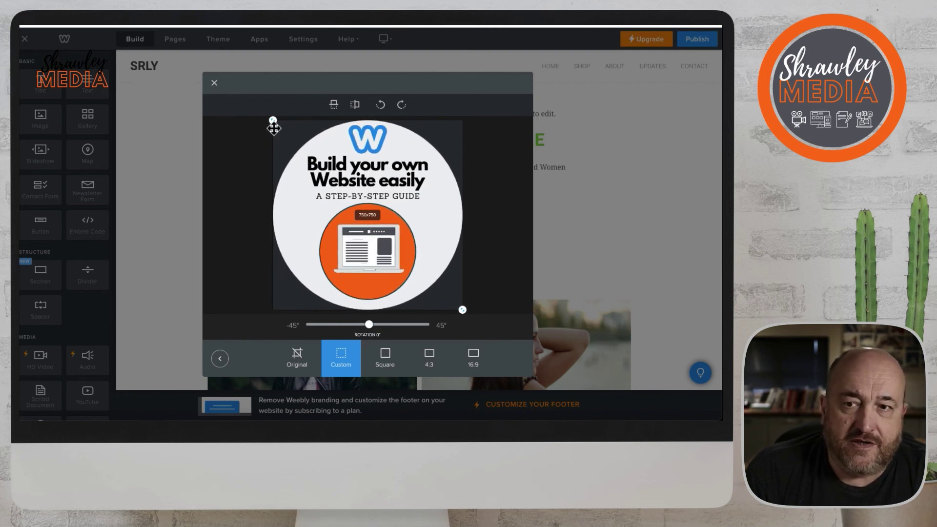
drag(273, 122, 259, 98)
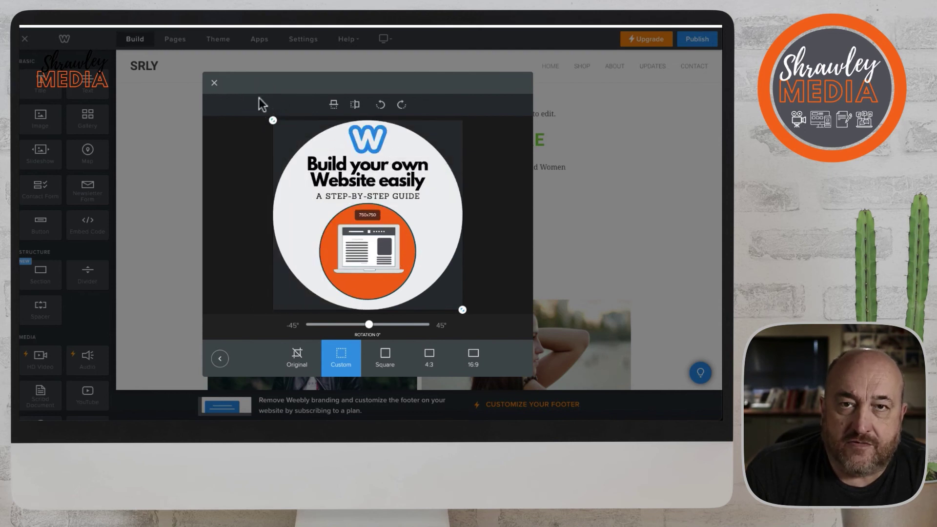
Try the Square, 4:3 and 16:9 crop ratios, then return to Original.
click(384, 360)
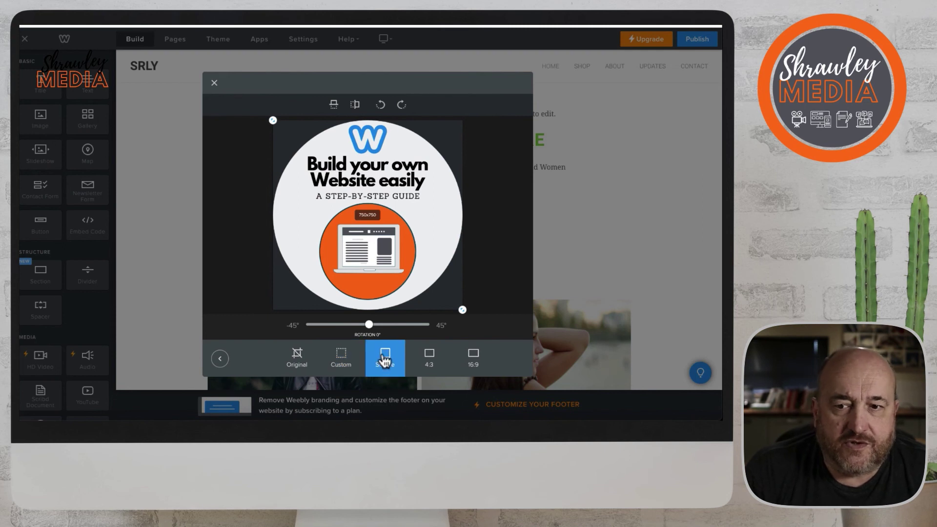
click(429, 354)
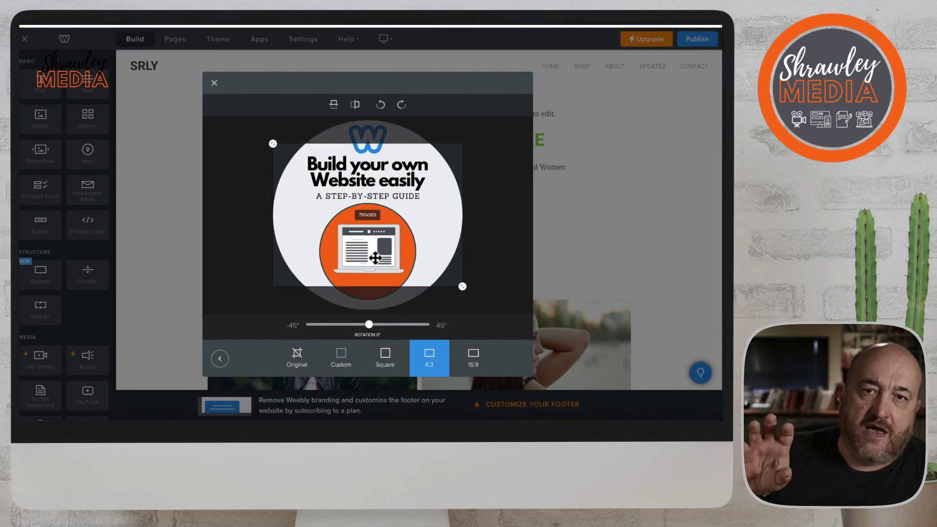
click(473, 357)
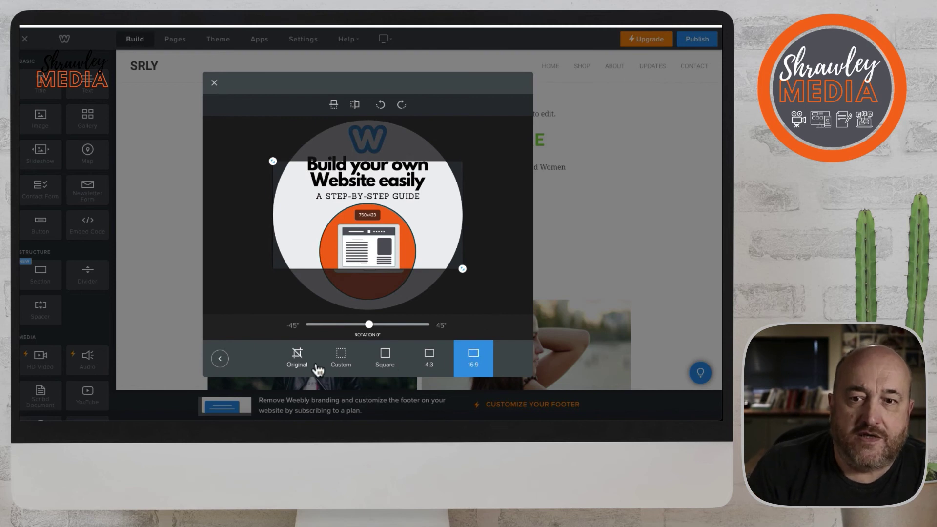
click(296, 359)
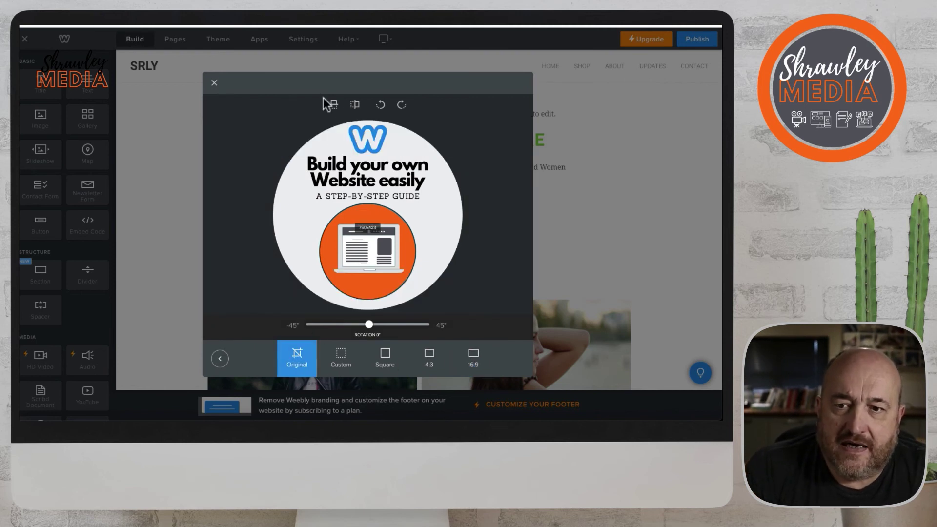
Flip the logo vertically and horizontally, then back to normal.
click(334, 107)
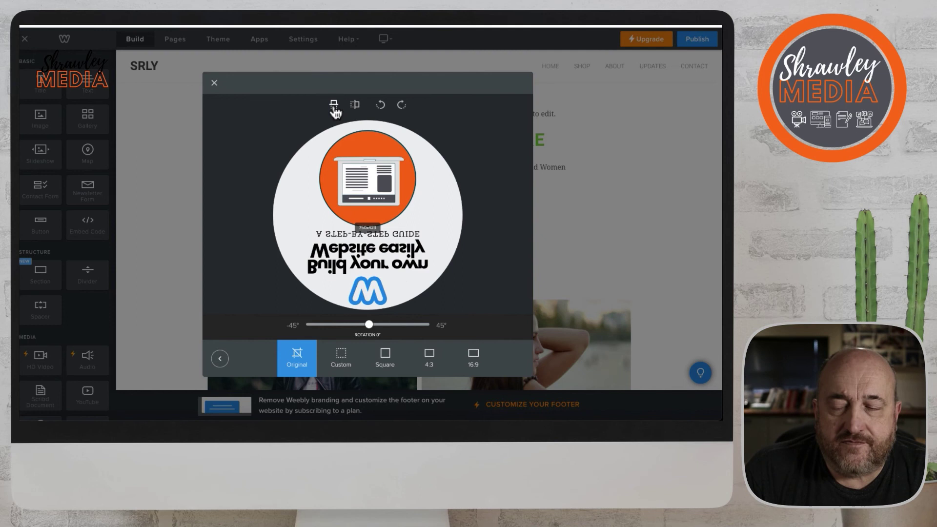
click(334, 107)
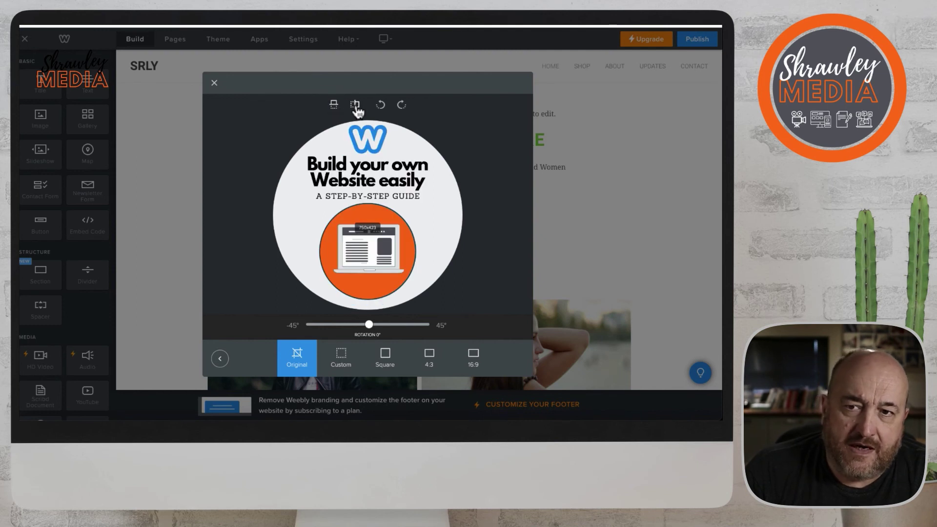
click(356, 106)
click(356, 106)
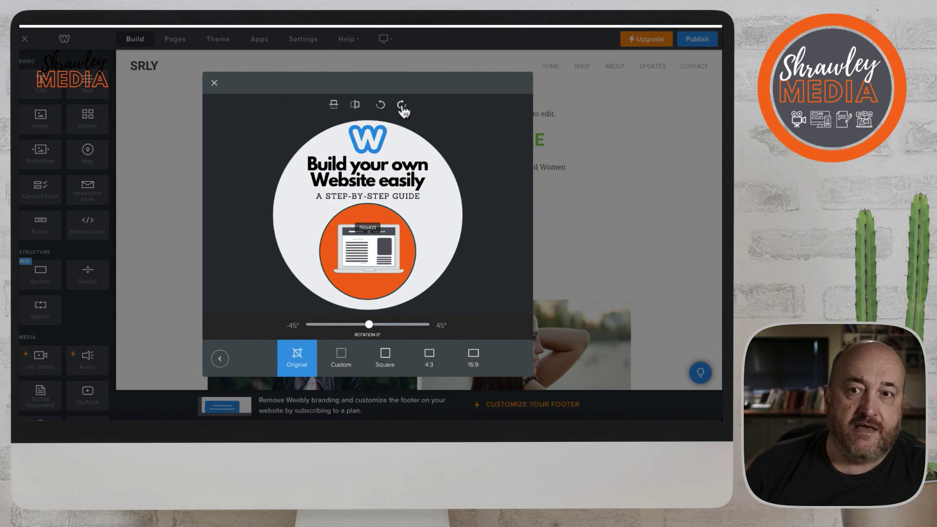
Rotate the logo to 45°, try a Square crop, then revert to Original.
mouse_move(368, 325)
mouse_down()
mouse_move(337, 324)
mouse_move(446, 325)
mouse_move(367, 326)
mouse_up()
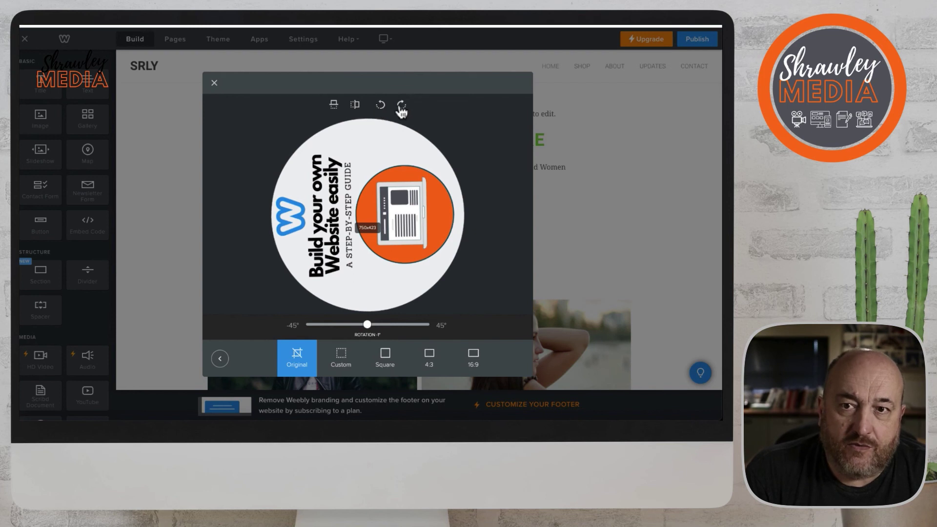
drag(369, 327, 468, 326)
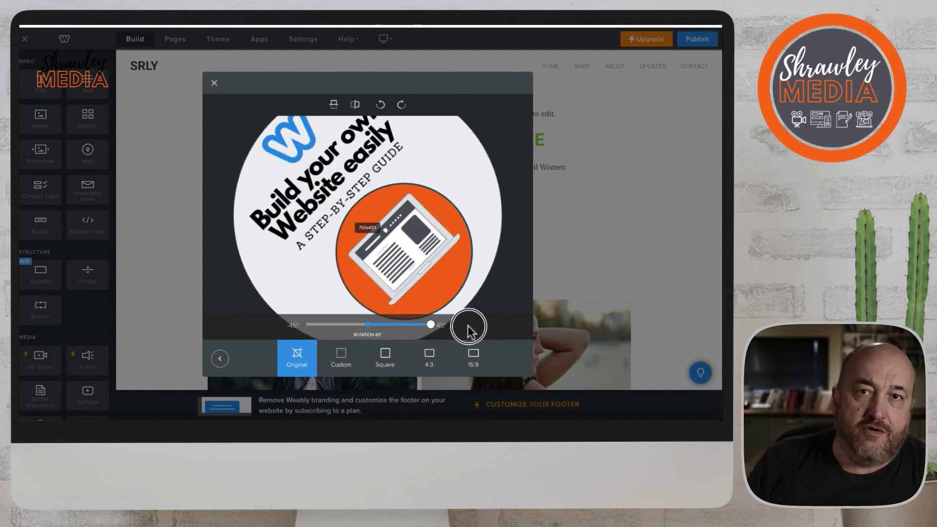
click(381, 357)
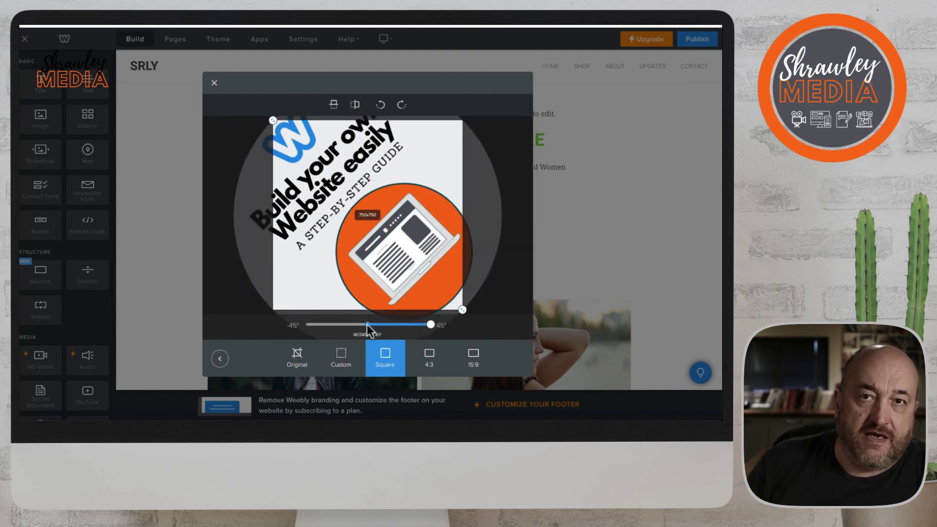
click(297, 359)
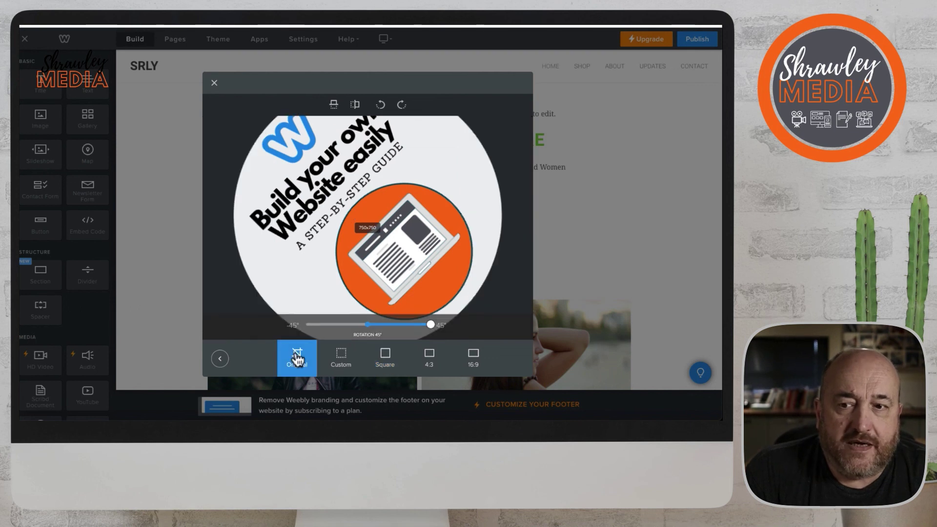
Mirror and flip the rotated logo, then exit the editor without saving.
click(356, 105)
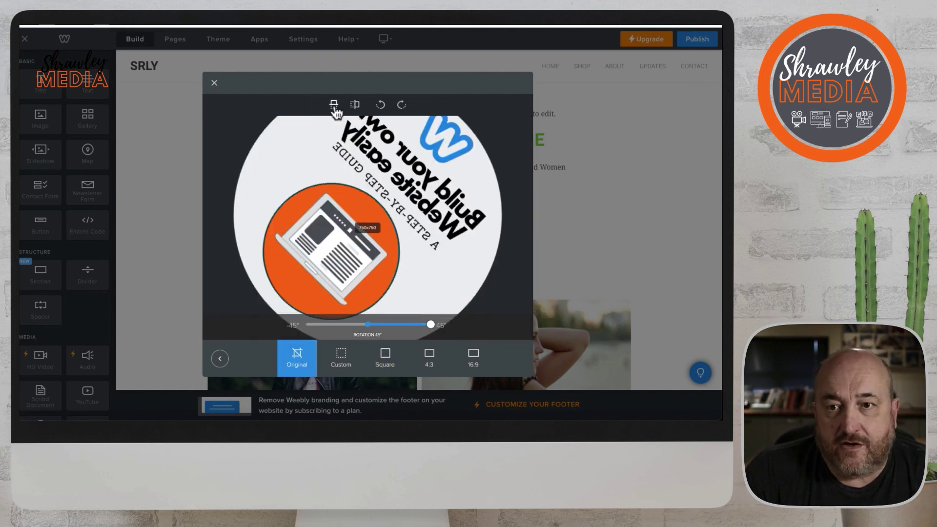
click(334, 108)
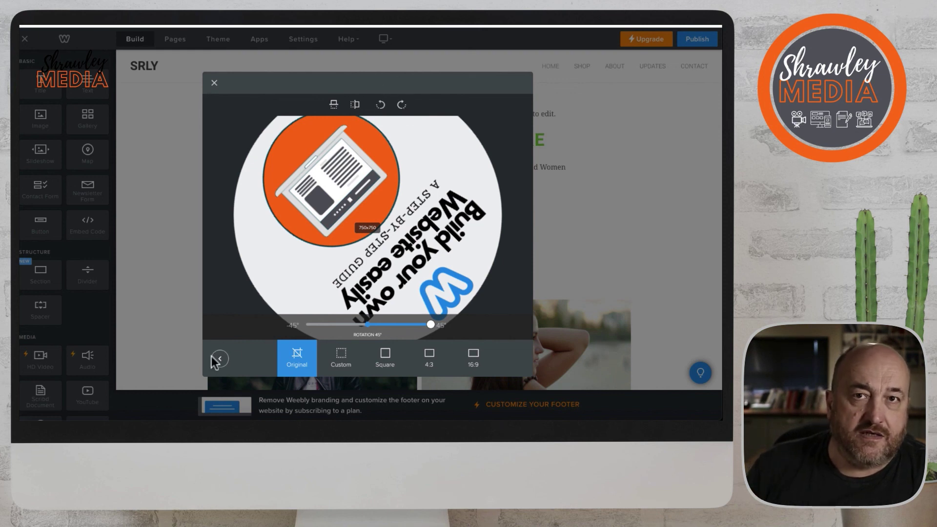
click(214, 83)
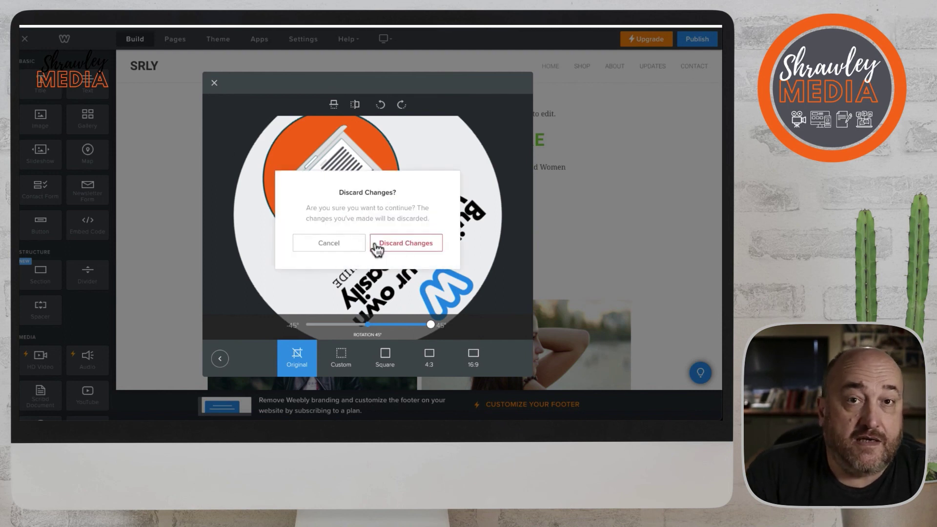
Discard the image edits and return to the page.
click(392, 246)
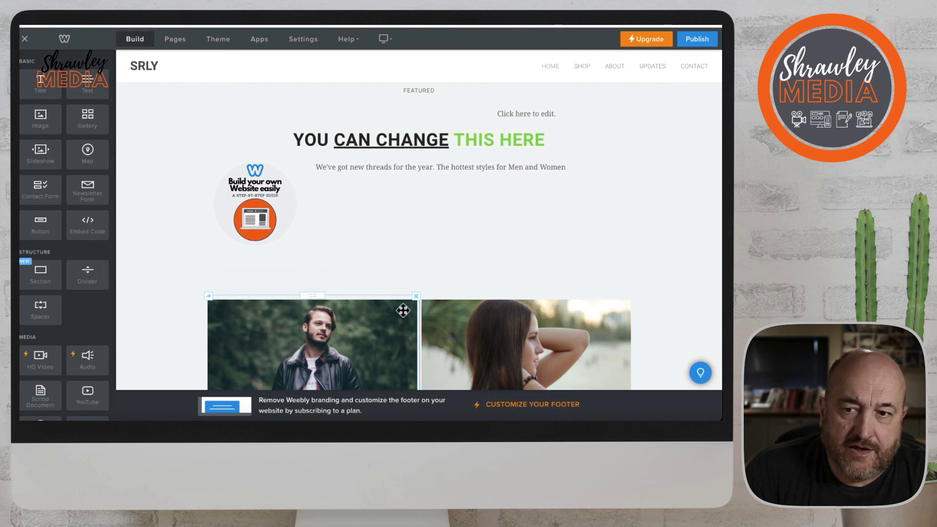
scroll(403, 310, down, 2)
scroll(403, 310, up, 3)
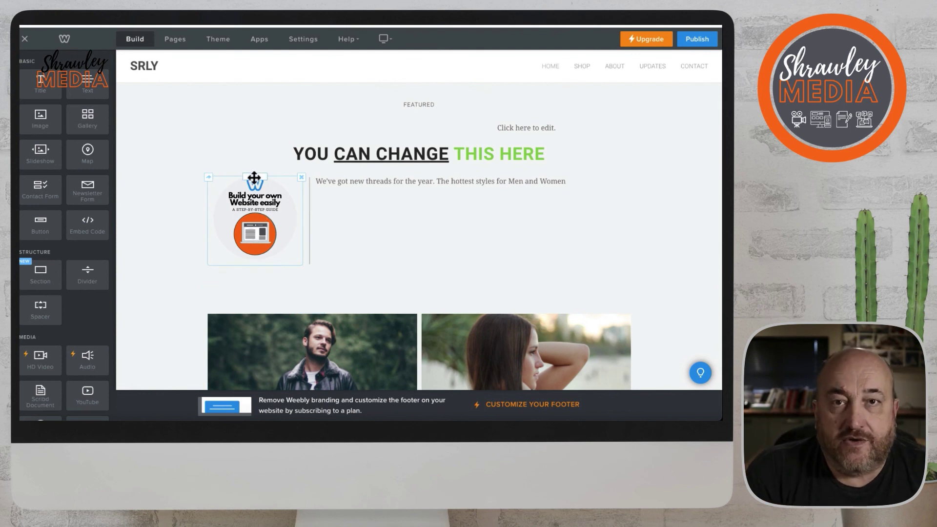
Move the logo below the featured text and enlarge it by its corner handle.
drag(250, 184, 323, 269)
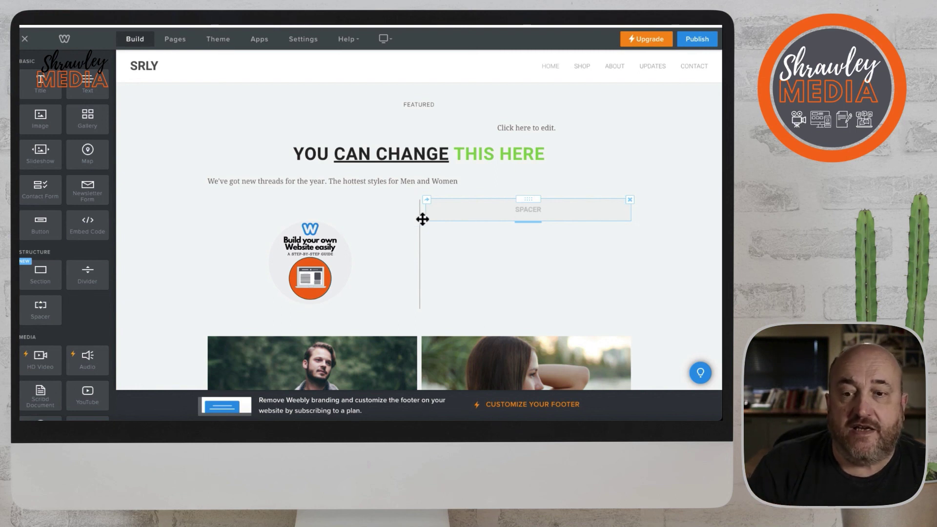
drag(350, 303, 396, 353)
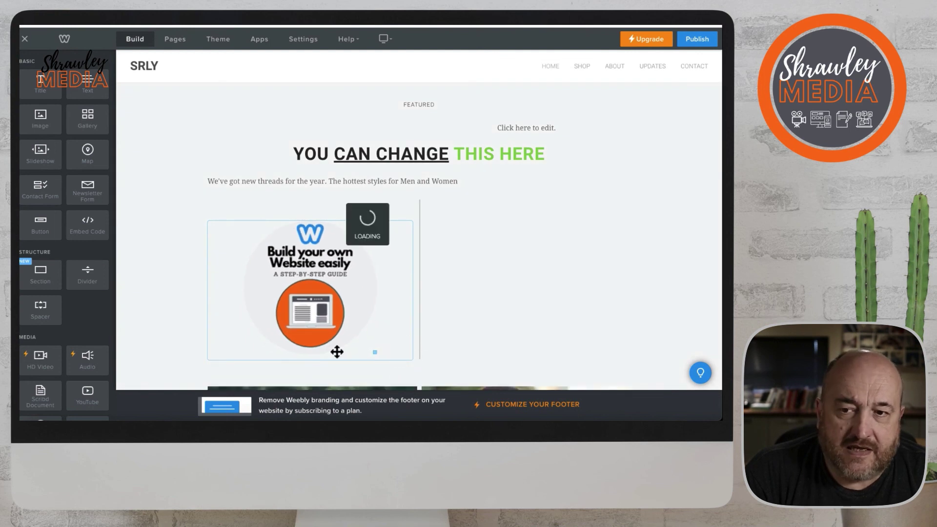
scroll(351, 350, down, 2)
scroll(350, 349, down, 1)
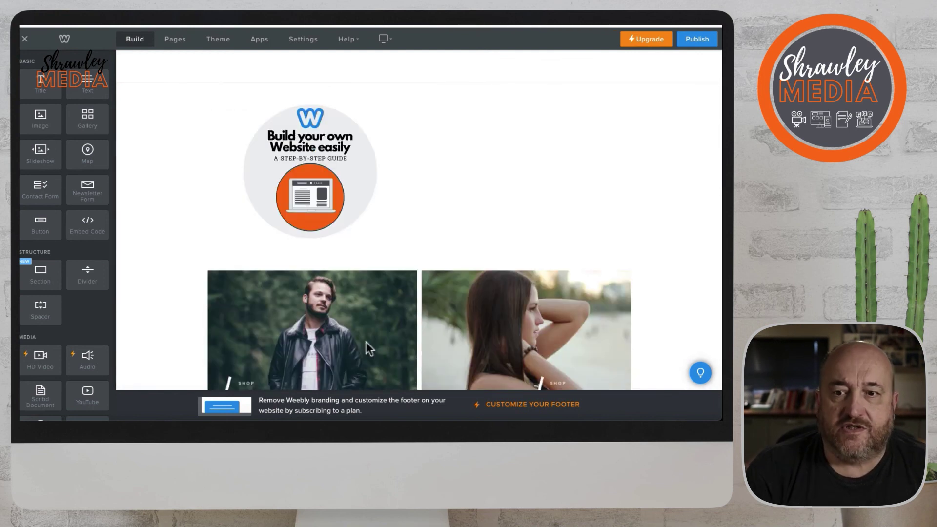